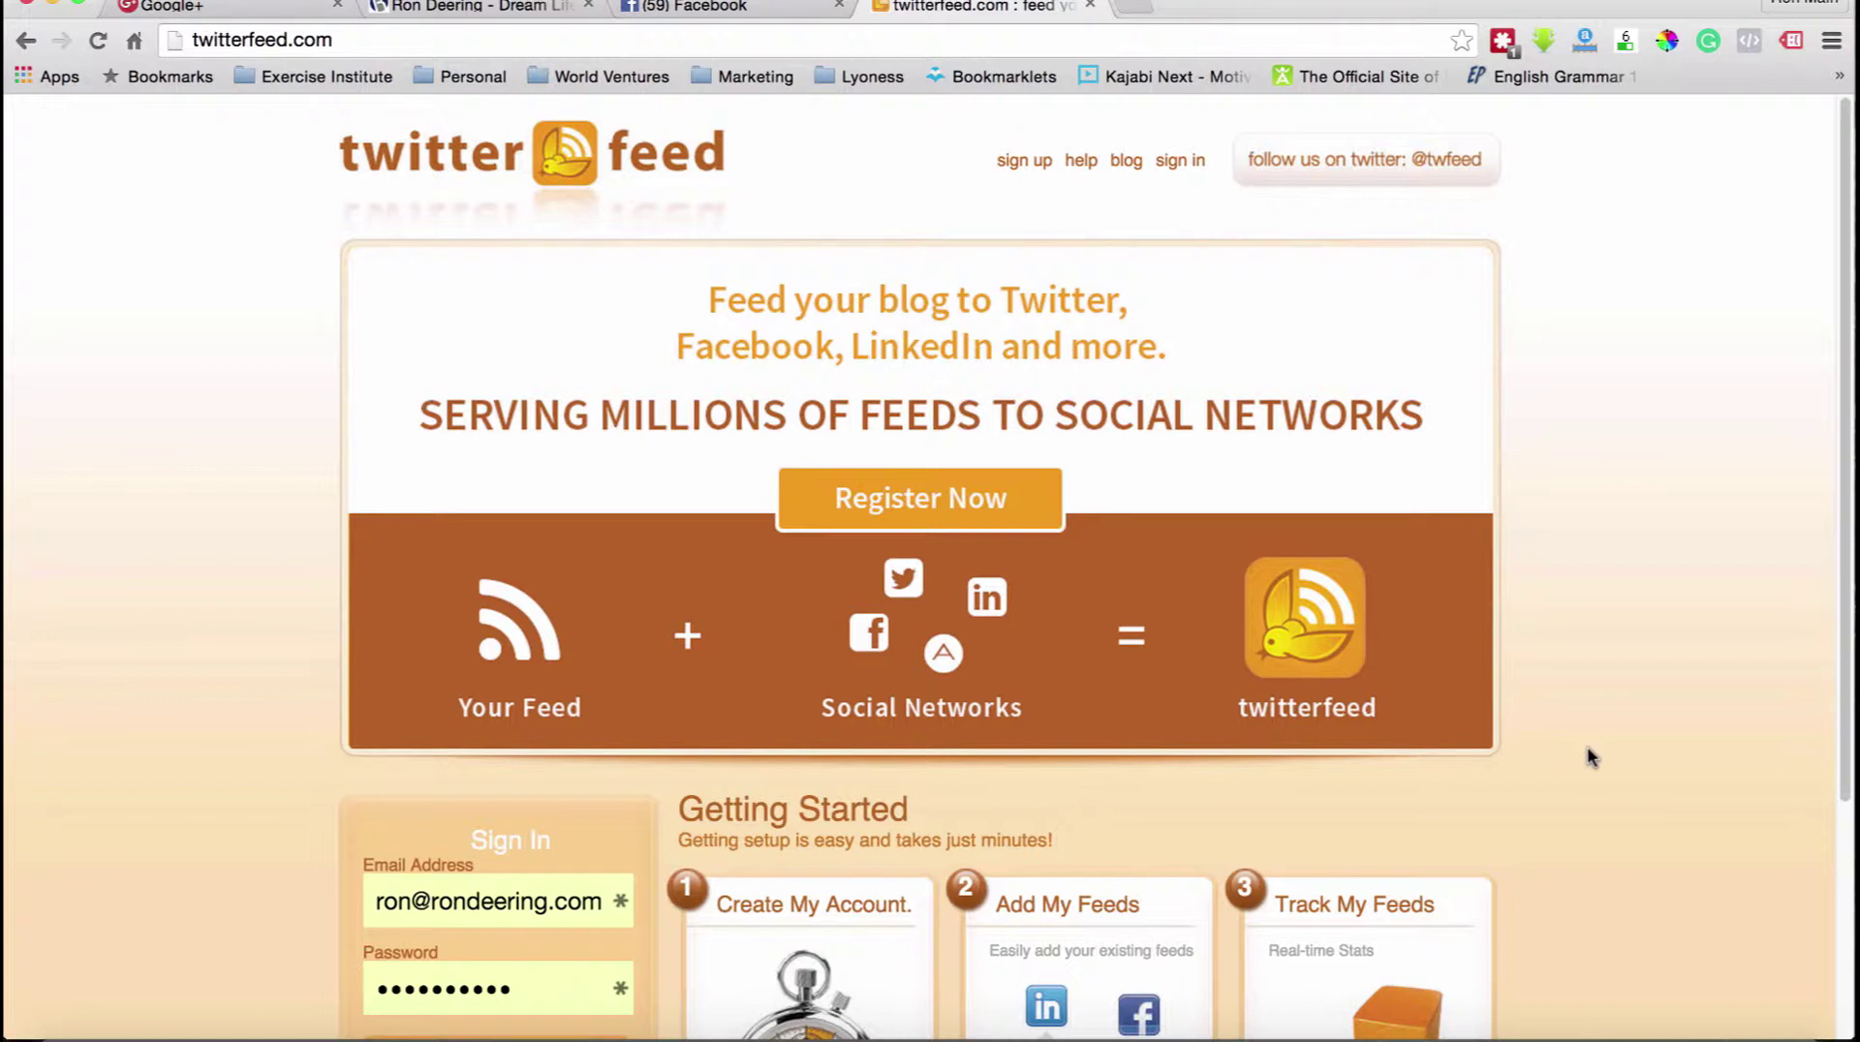
# Scroll down past the filled-in sign-in form to bring the Login button into view.
pyautogui.scroll(-3, 465, 974)
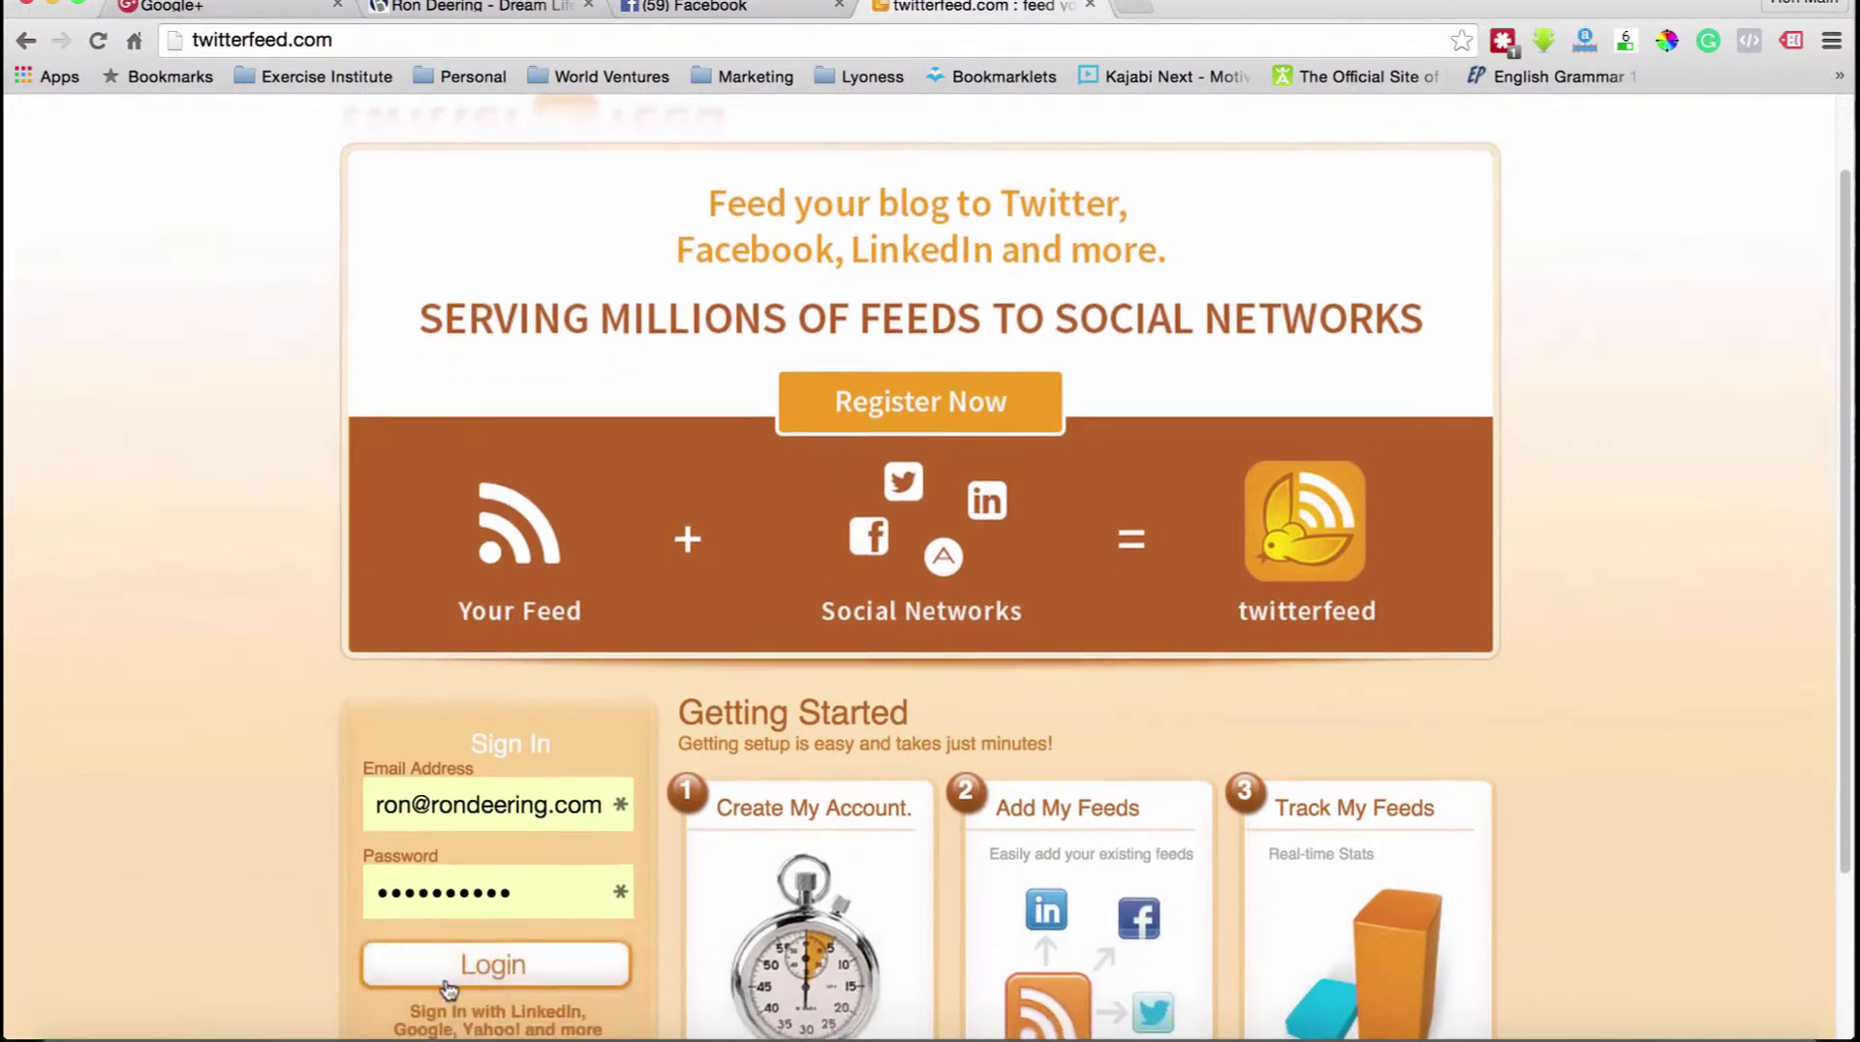
# Log in with the entered credentials, then open a new browser tab.
pyautogui.click(476, 968)
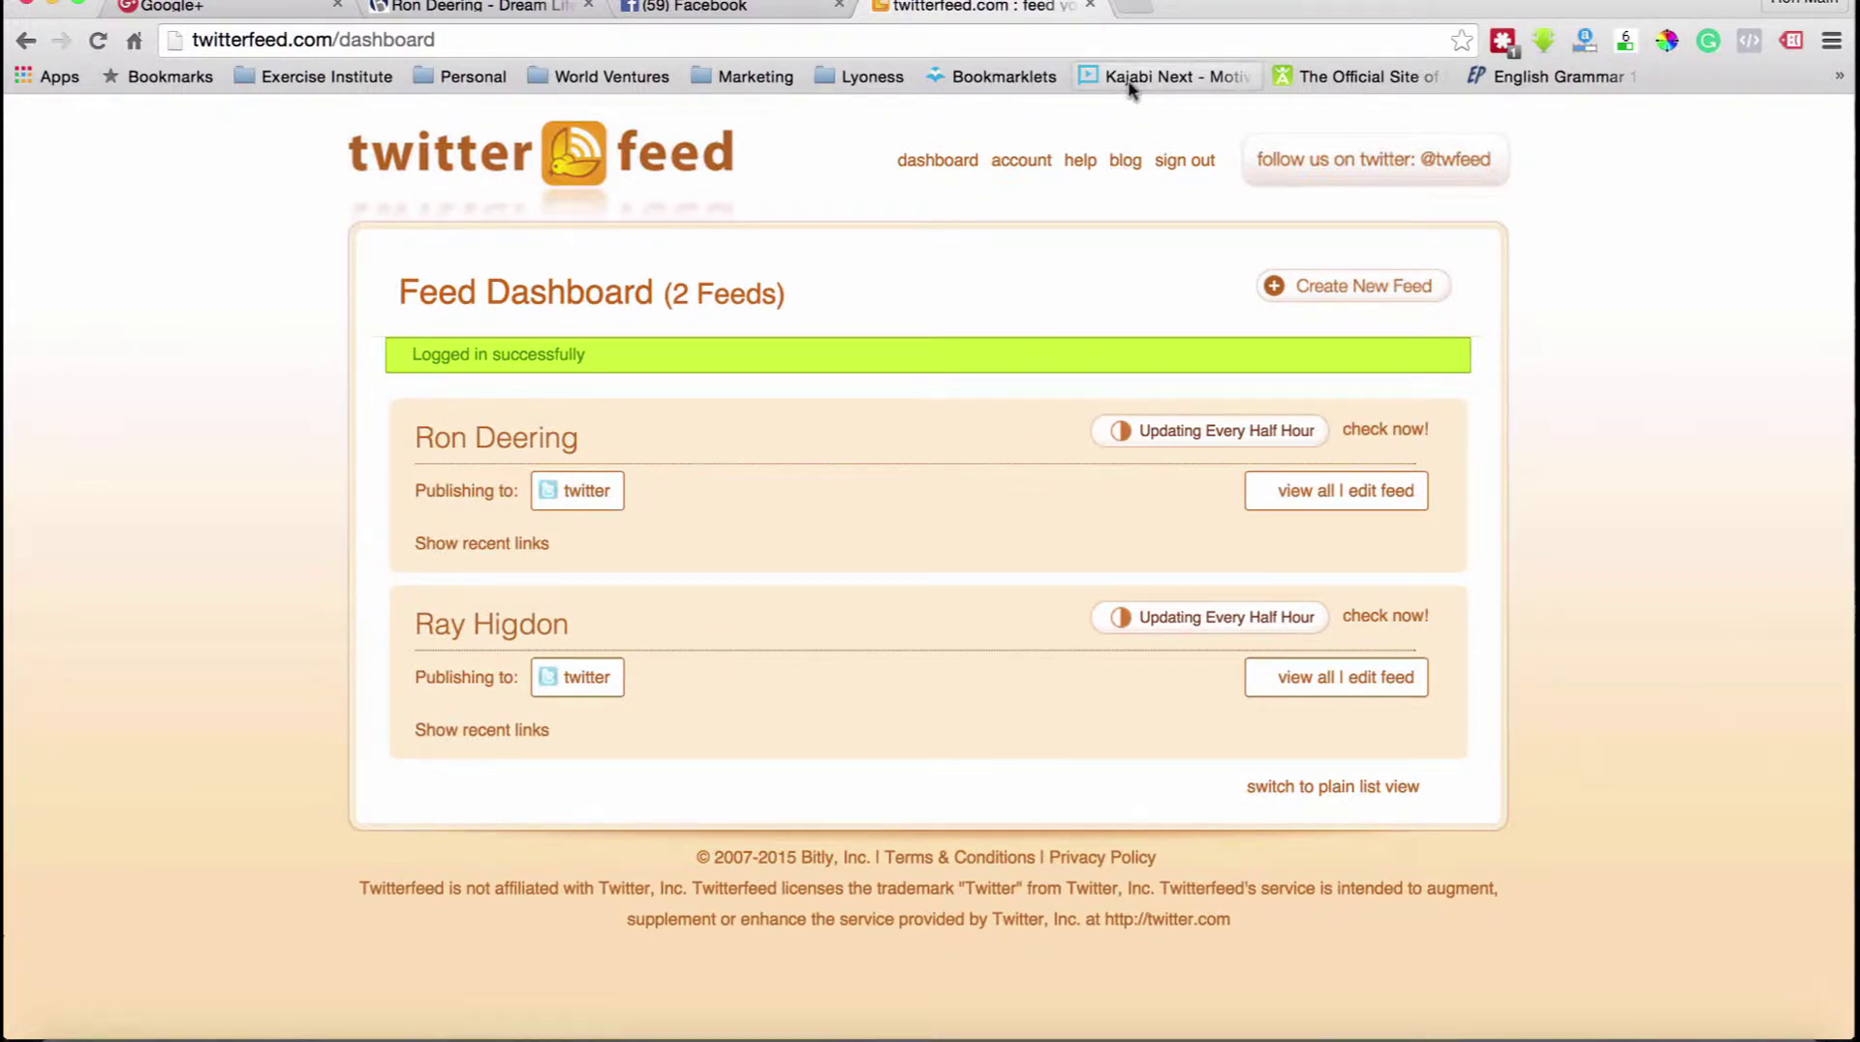
pyautogui.click(1139, 9)
pyautogui.write('rondeering.com')
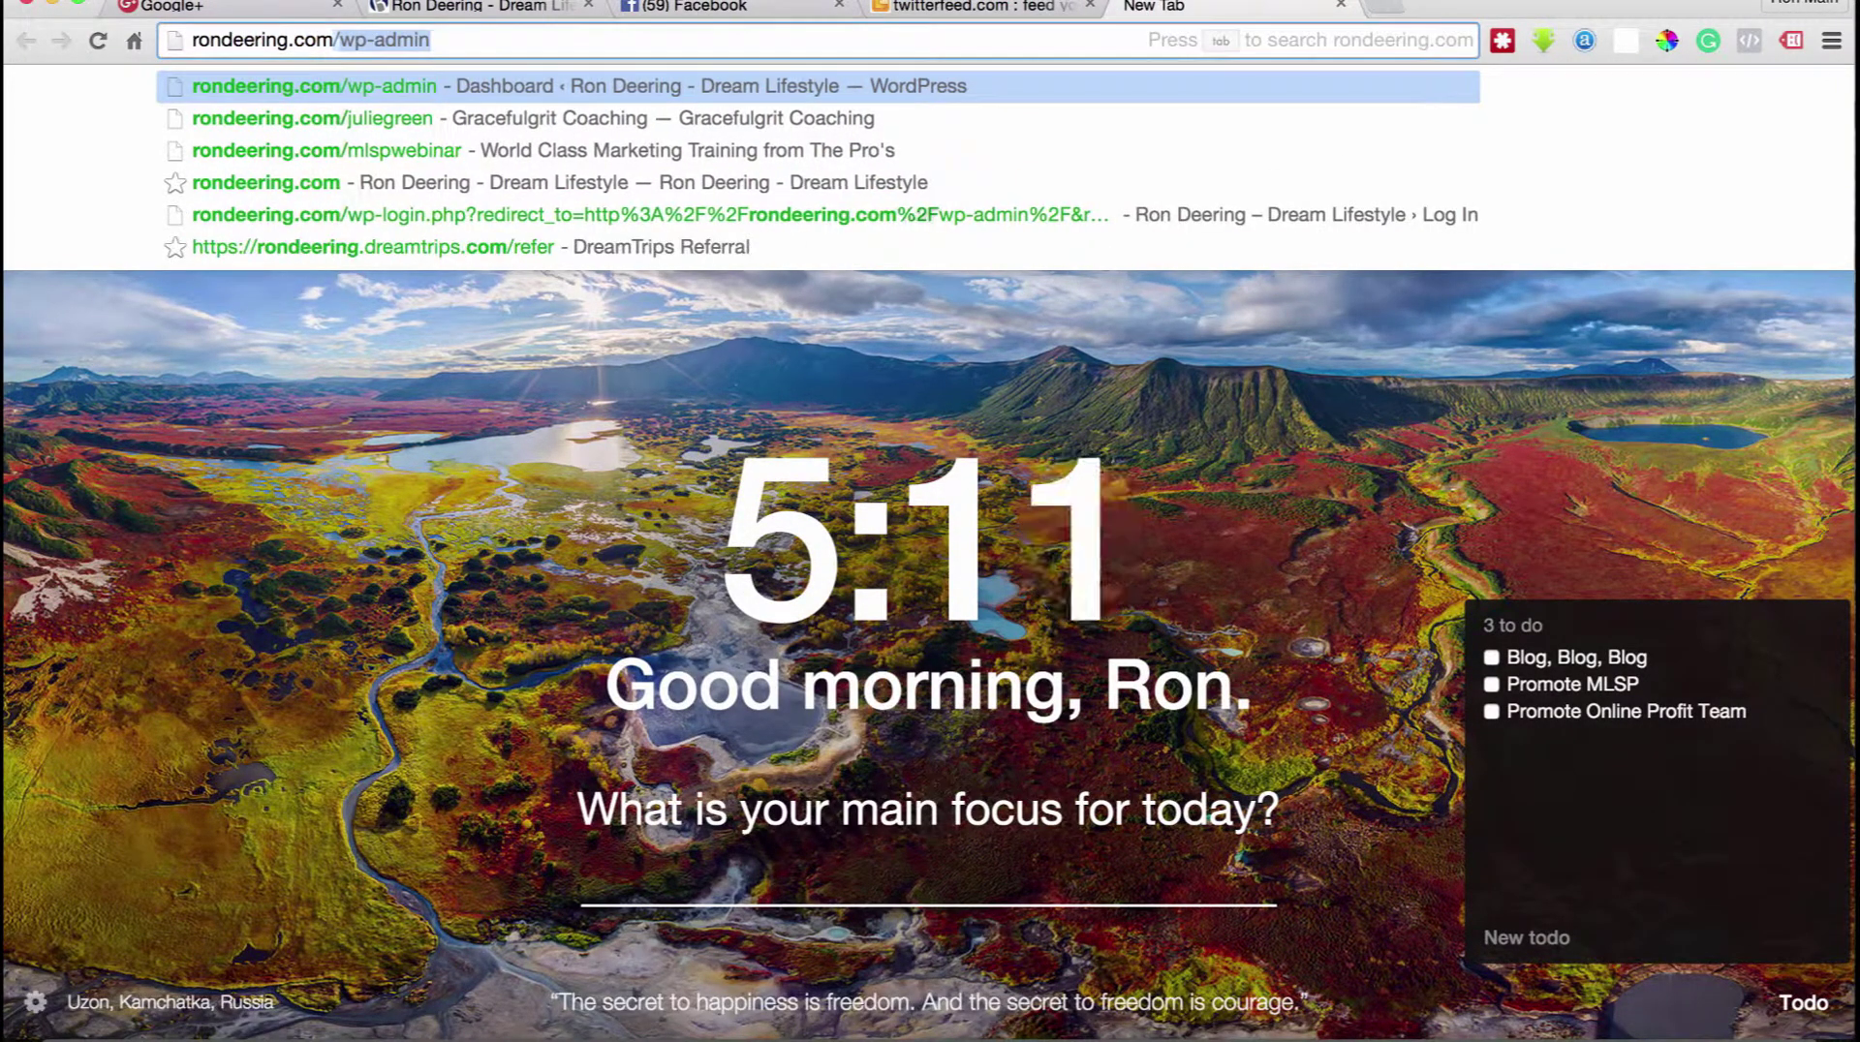
pyautogui.write('/feed')
pyautogui.press('Return')
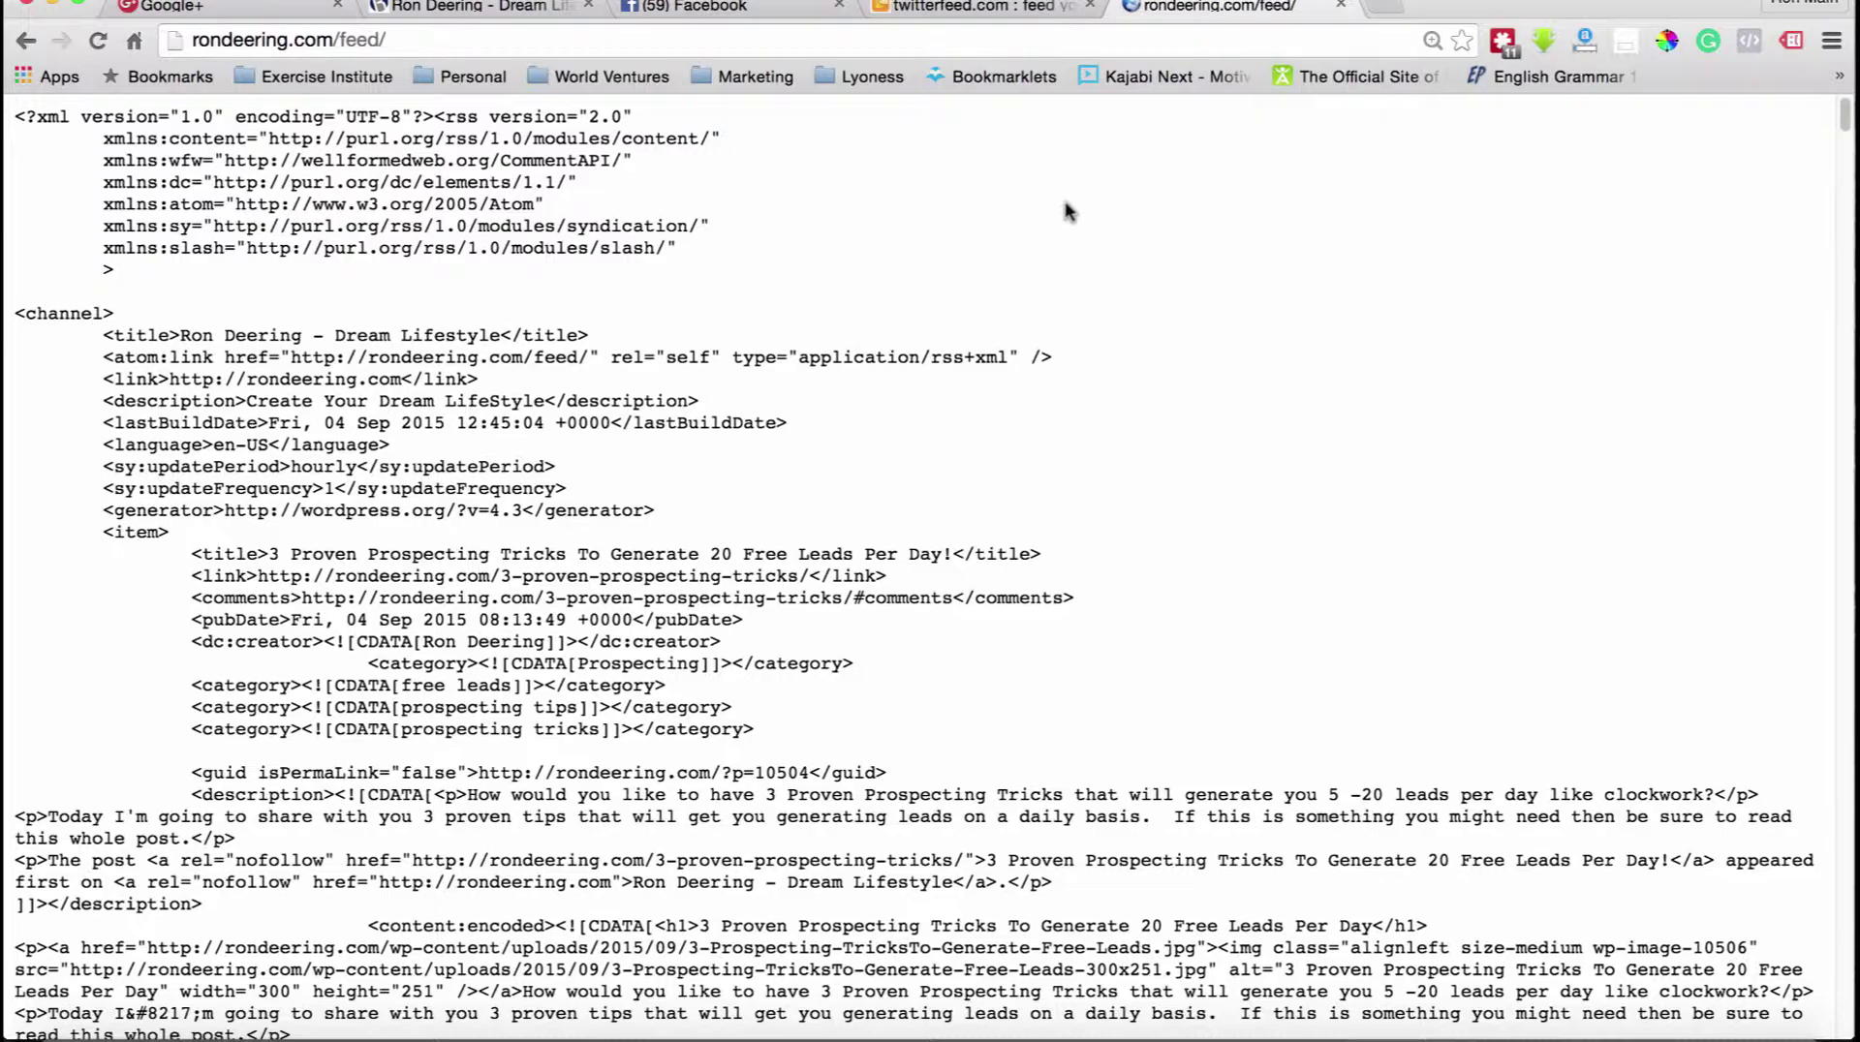
pyautogui.scroll(-5, 1003, 242)
pyautogui.scroll(-15, 1003, 242)
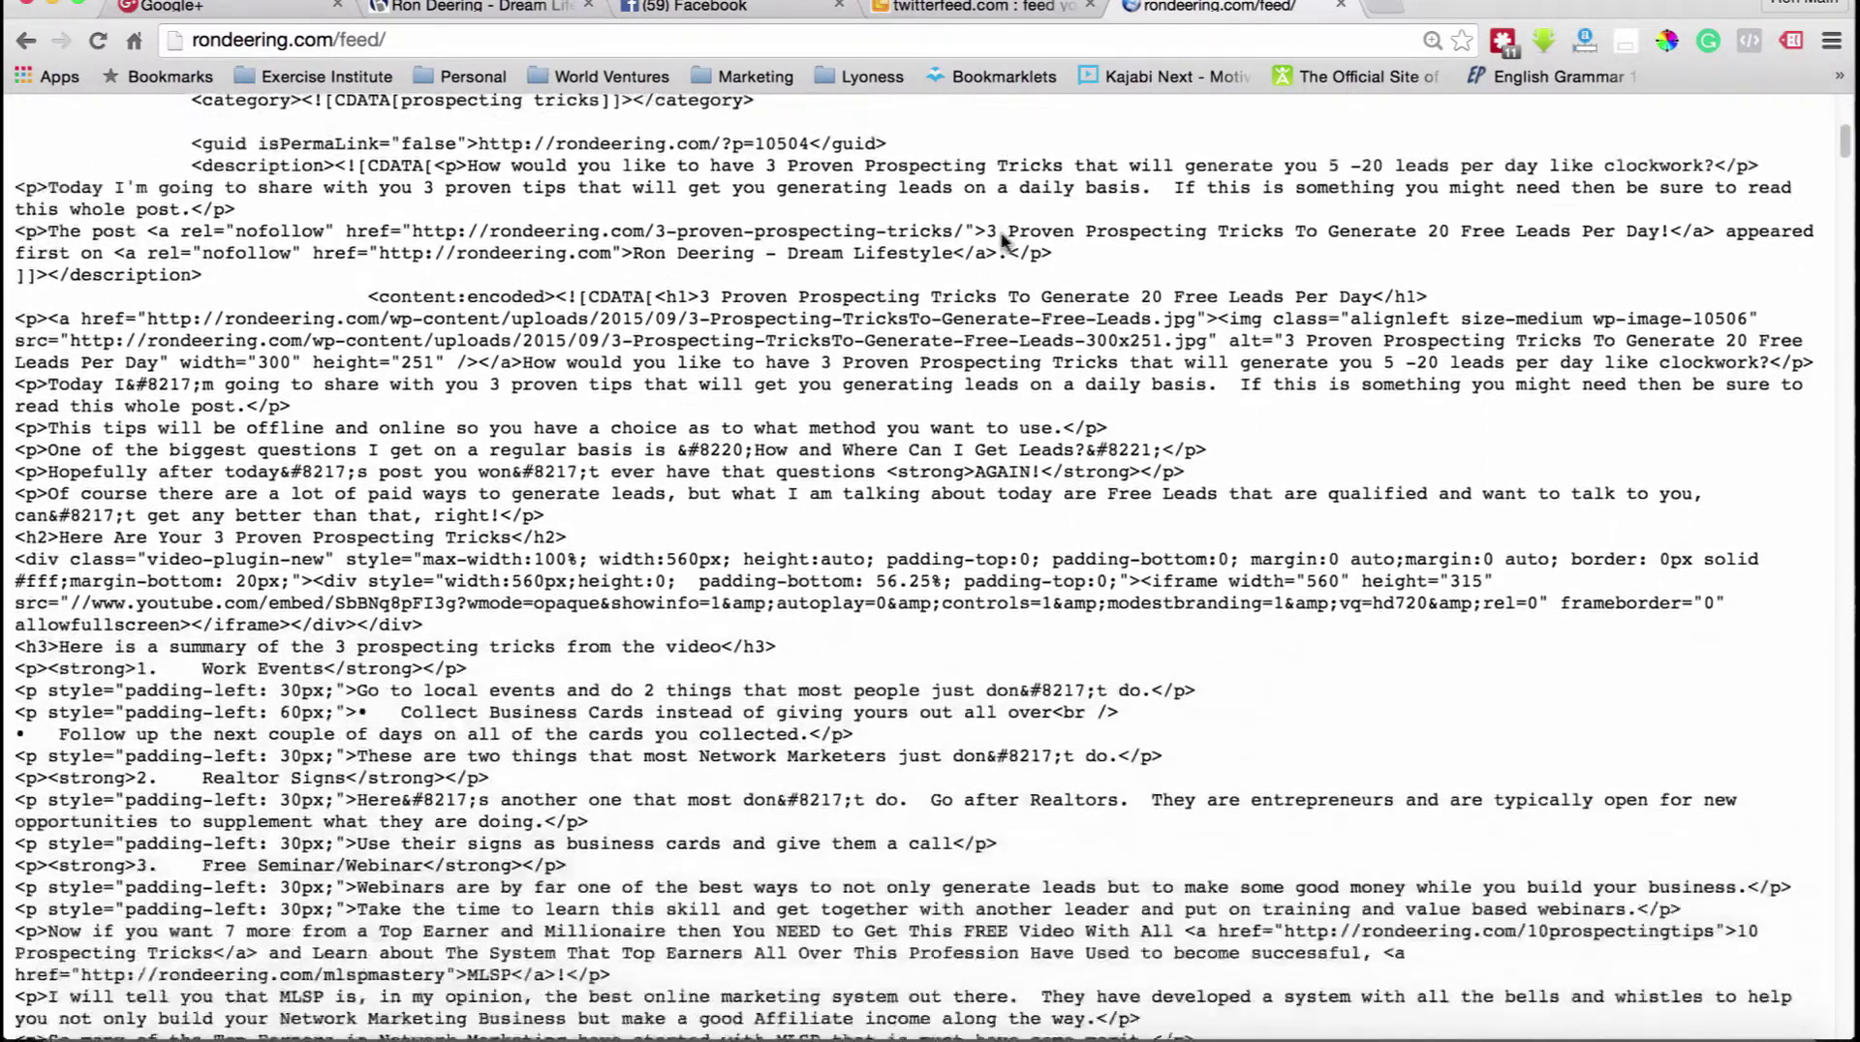
pyautogui.scroll(-20, 1004, 242)
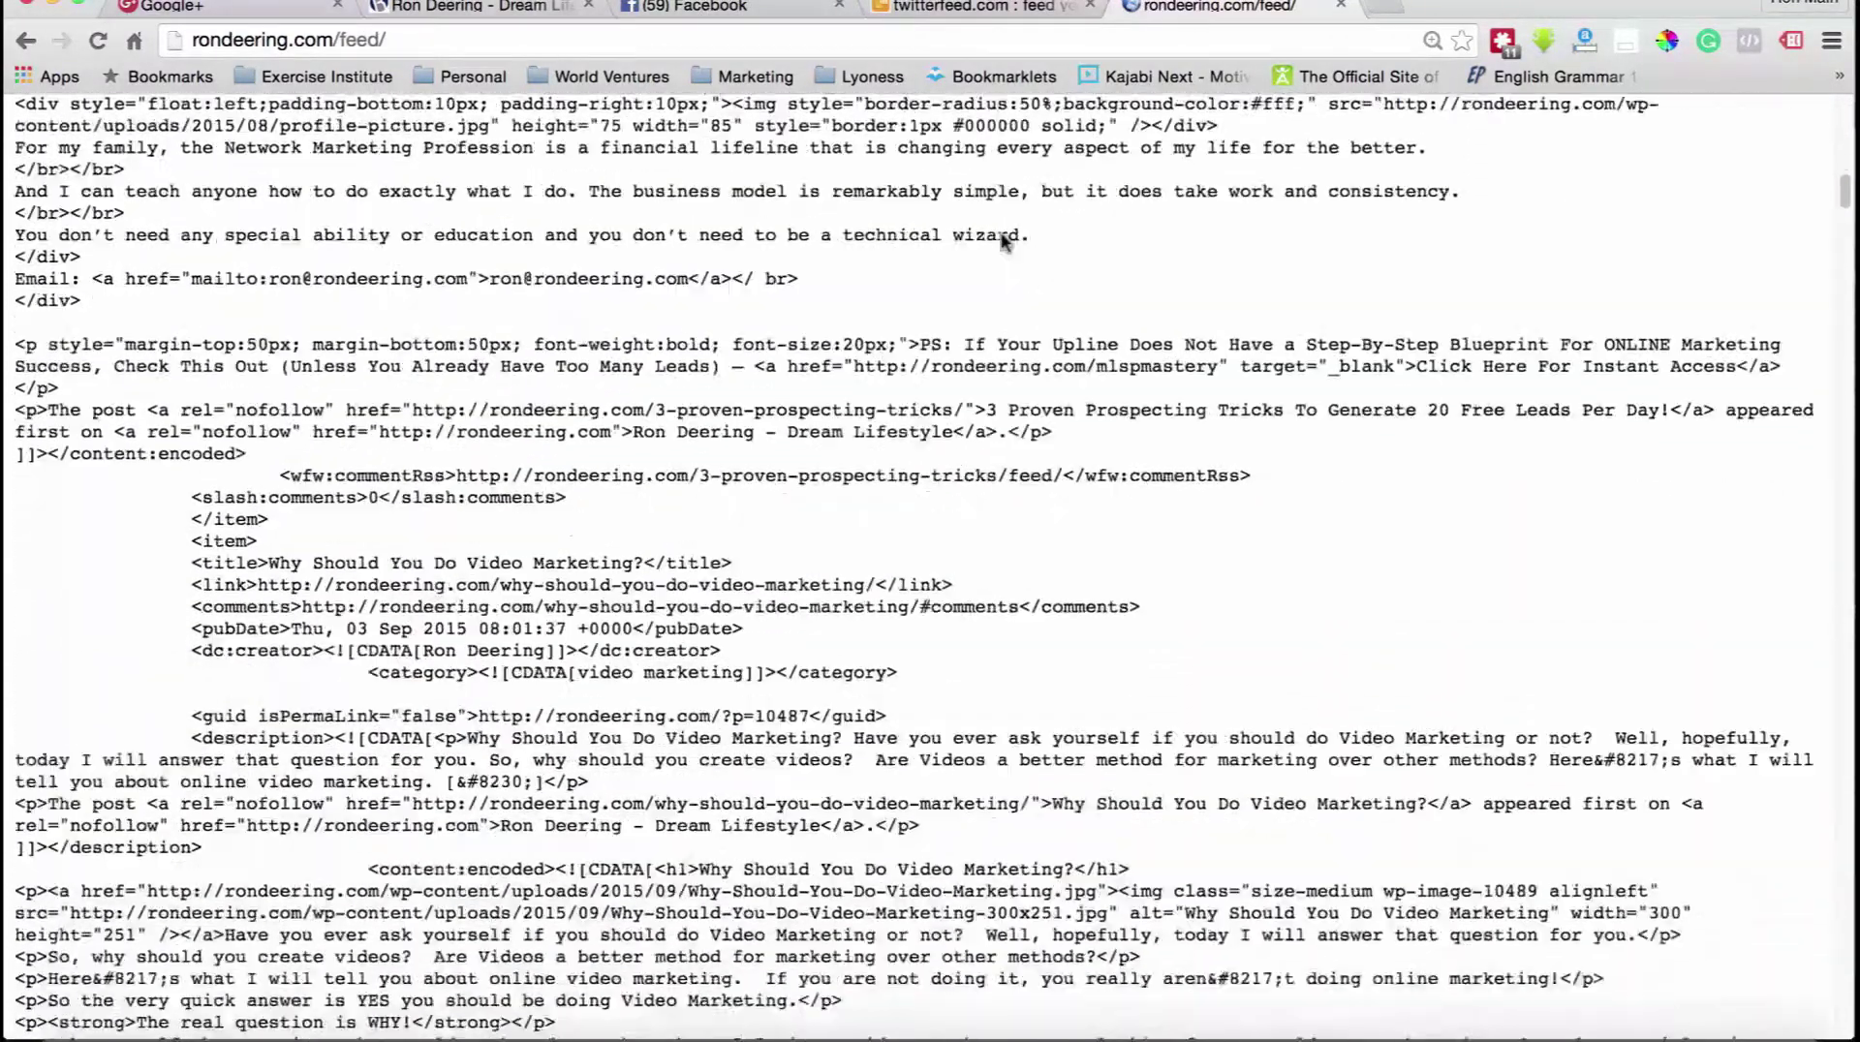
pyautogui.scroll(-3, 1118, 171)
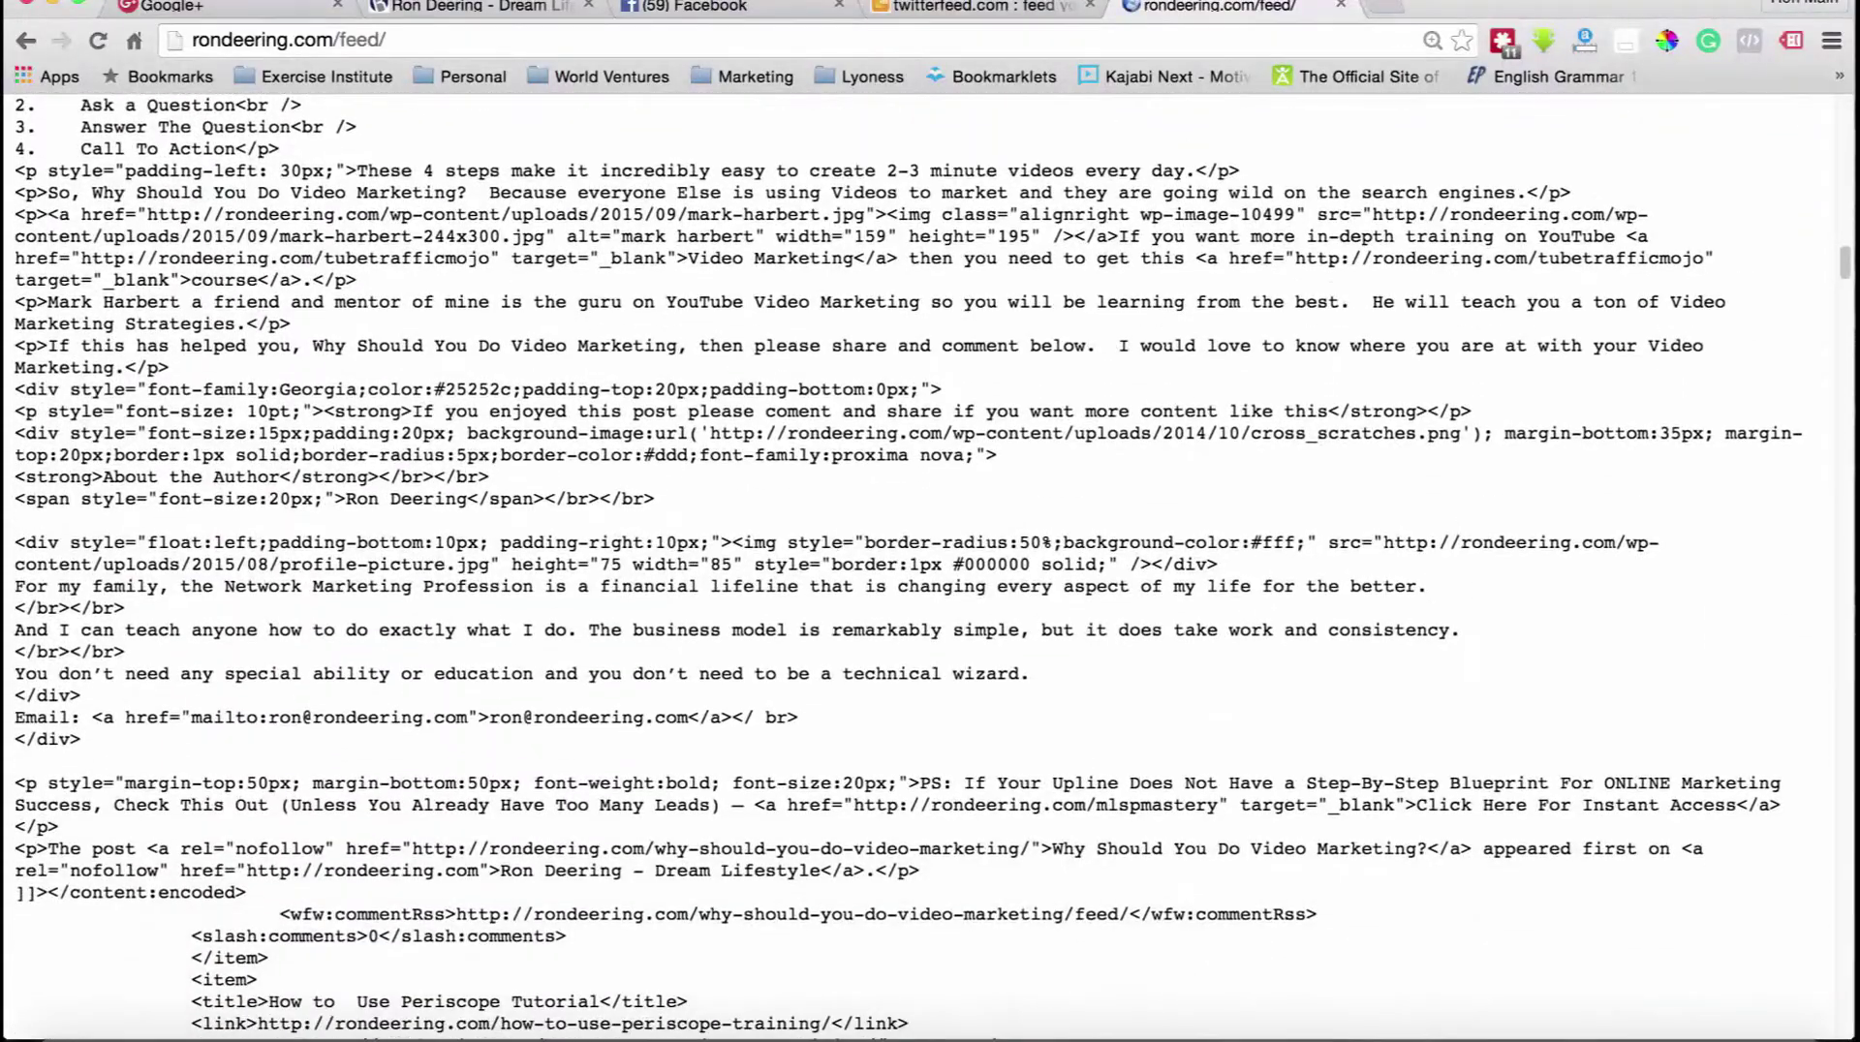
pyautogui.click(1340, 5)
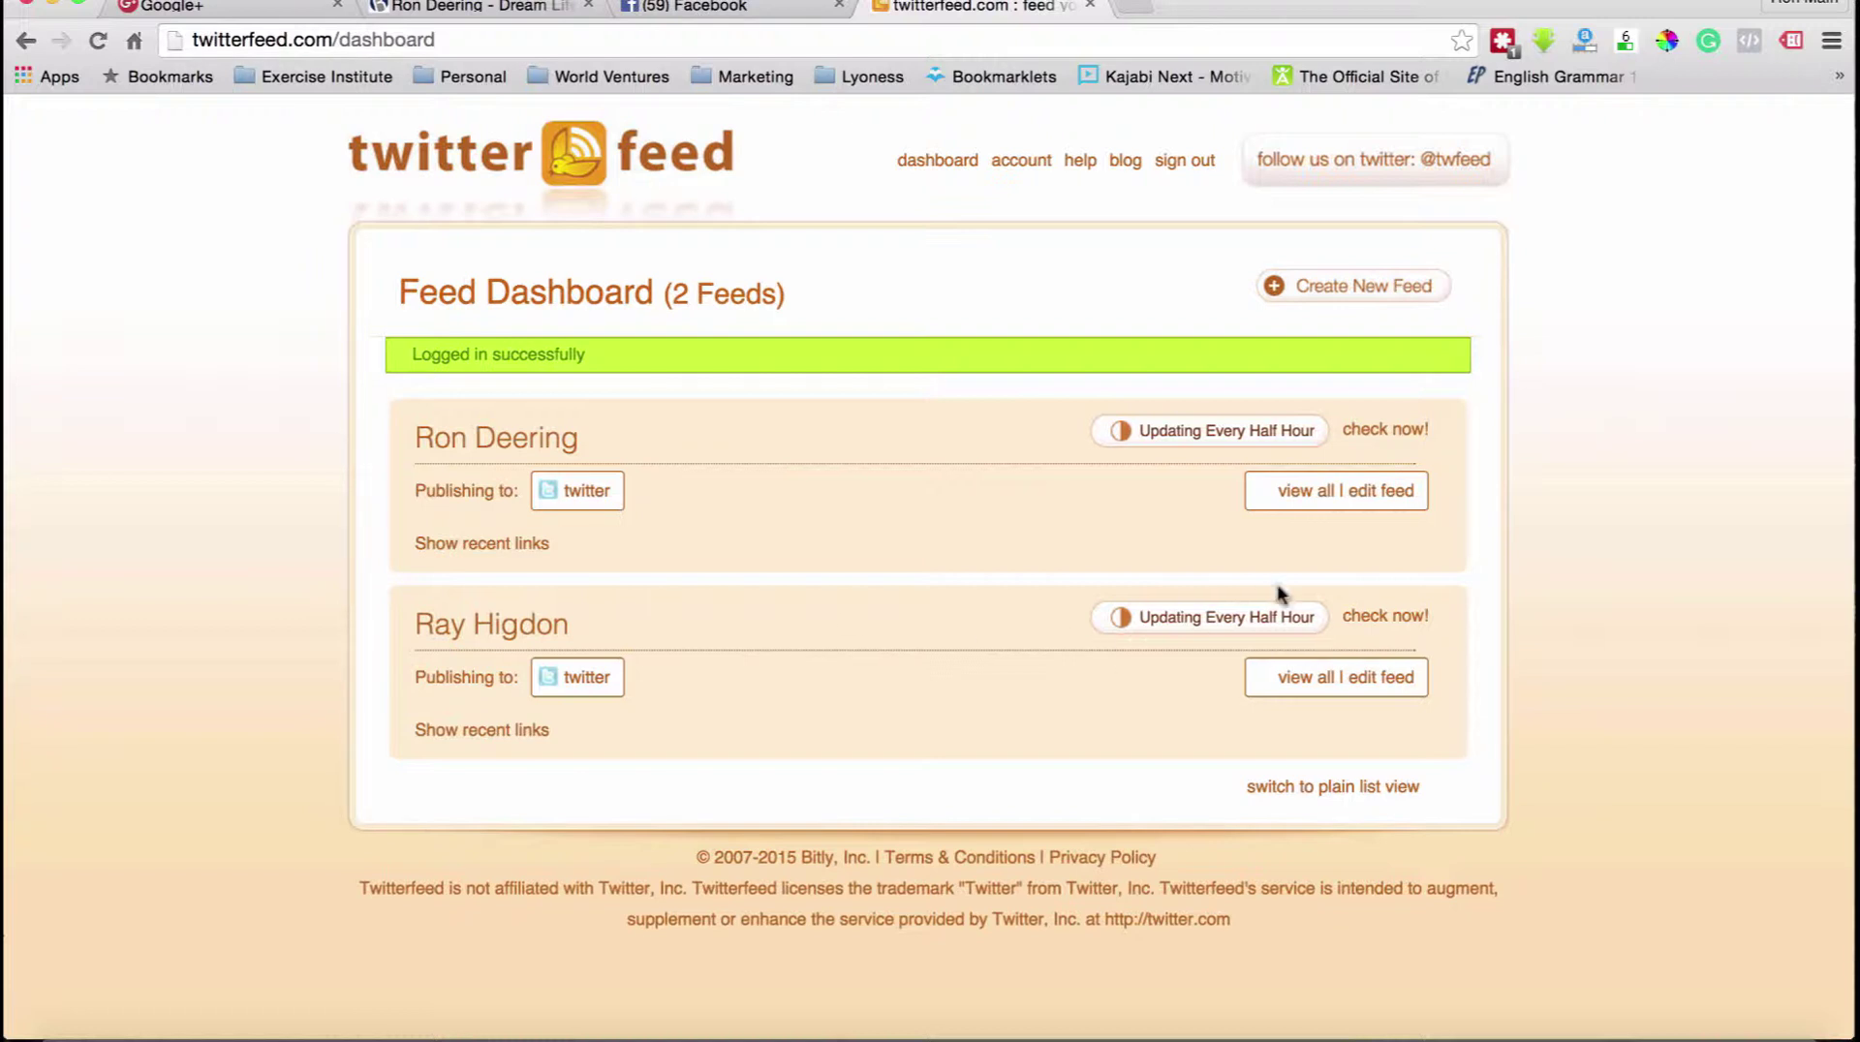
pyautogui.click(1306, 680)
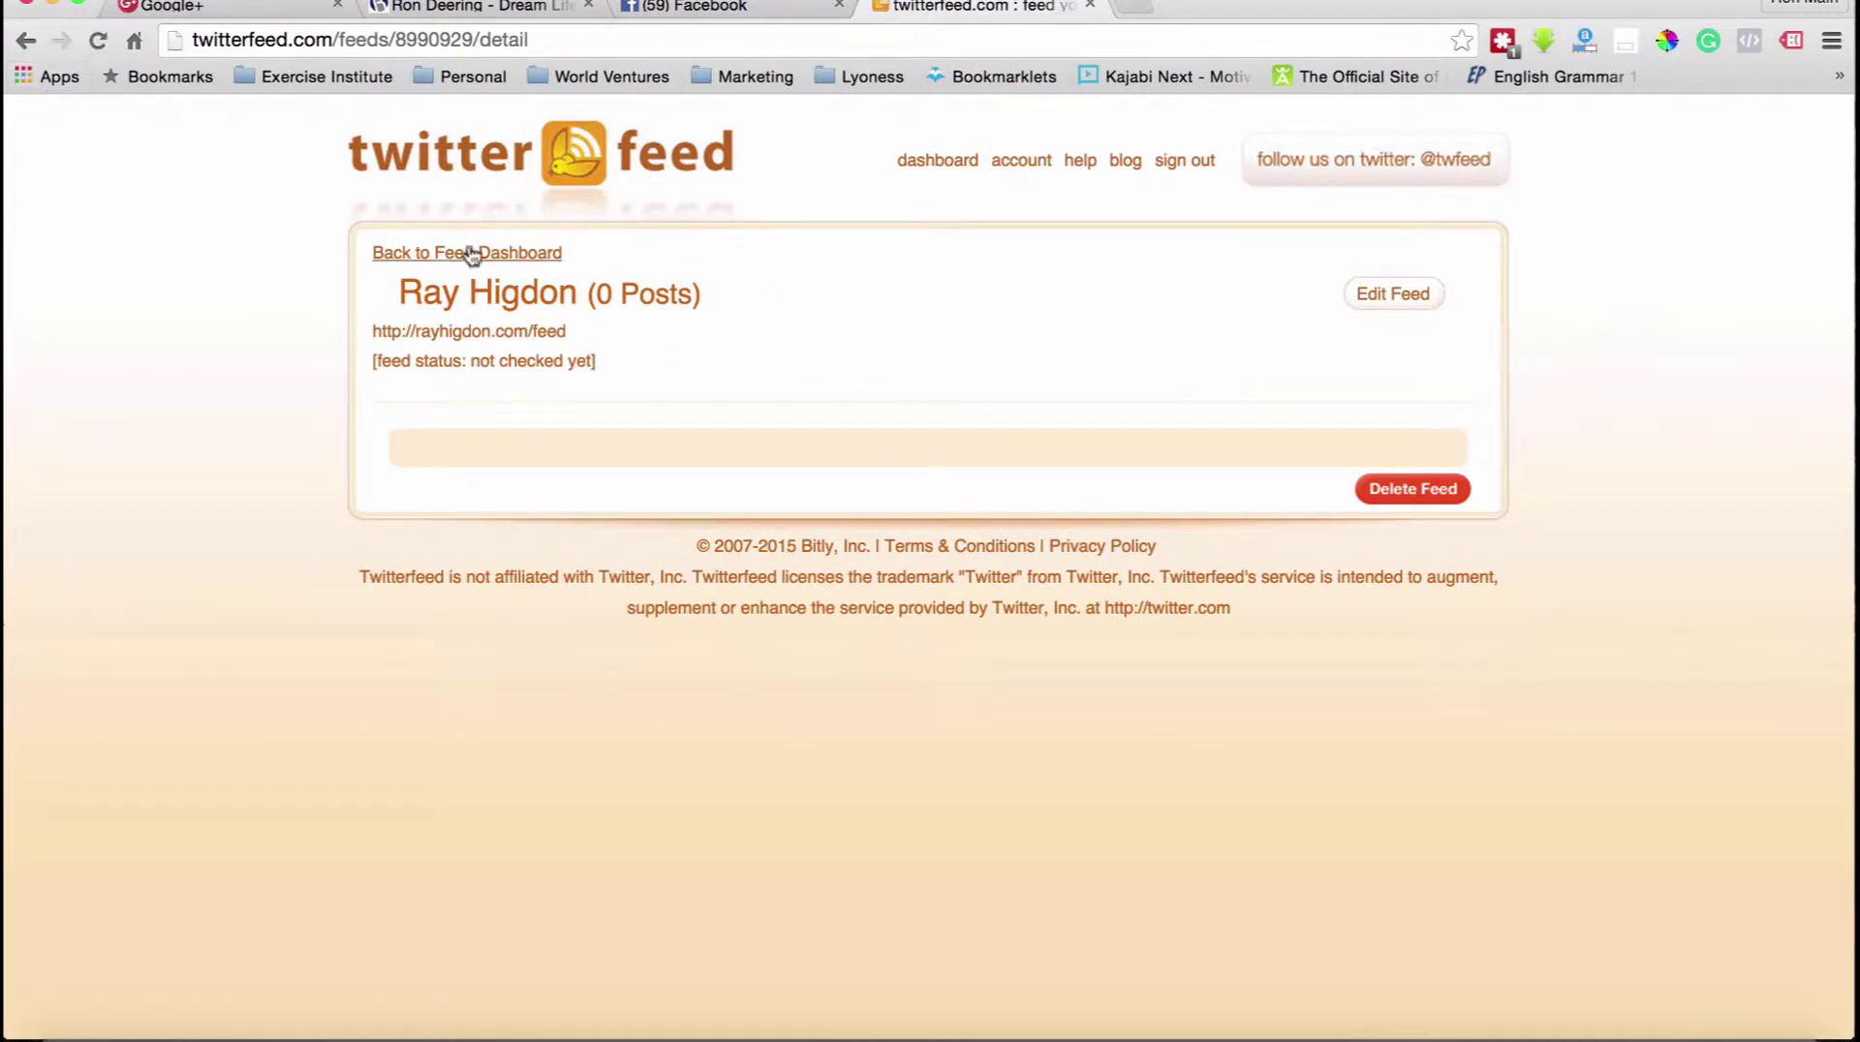
pyautogui.click(441, 253)
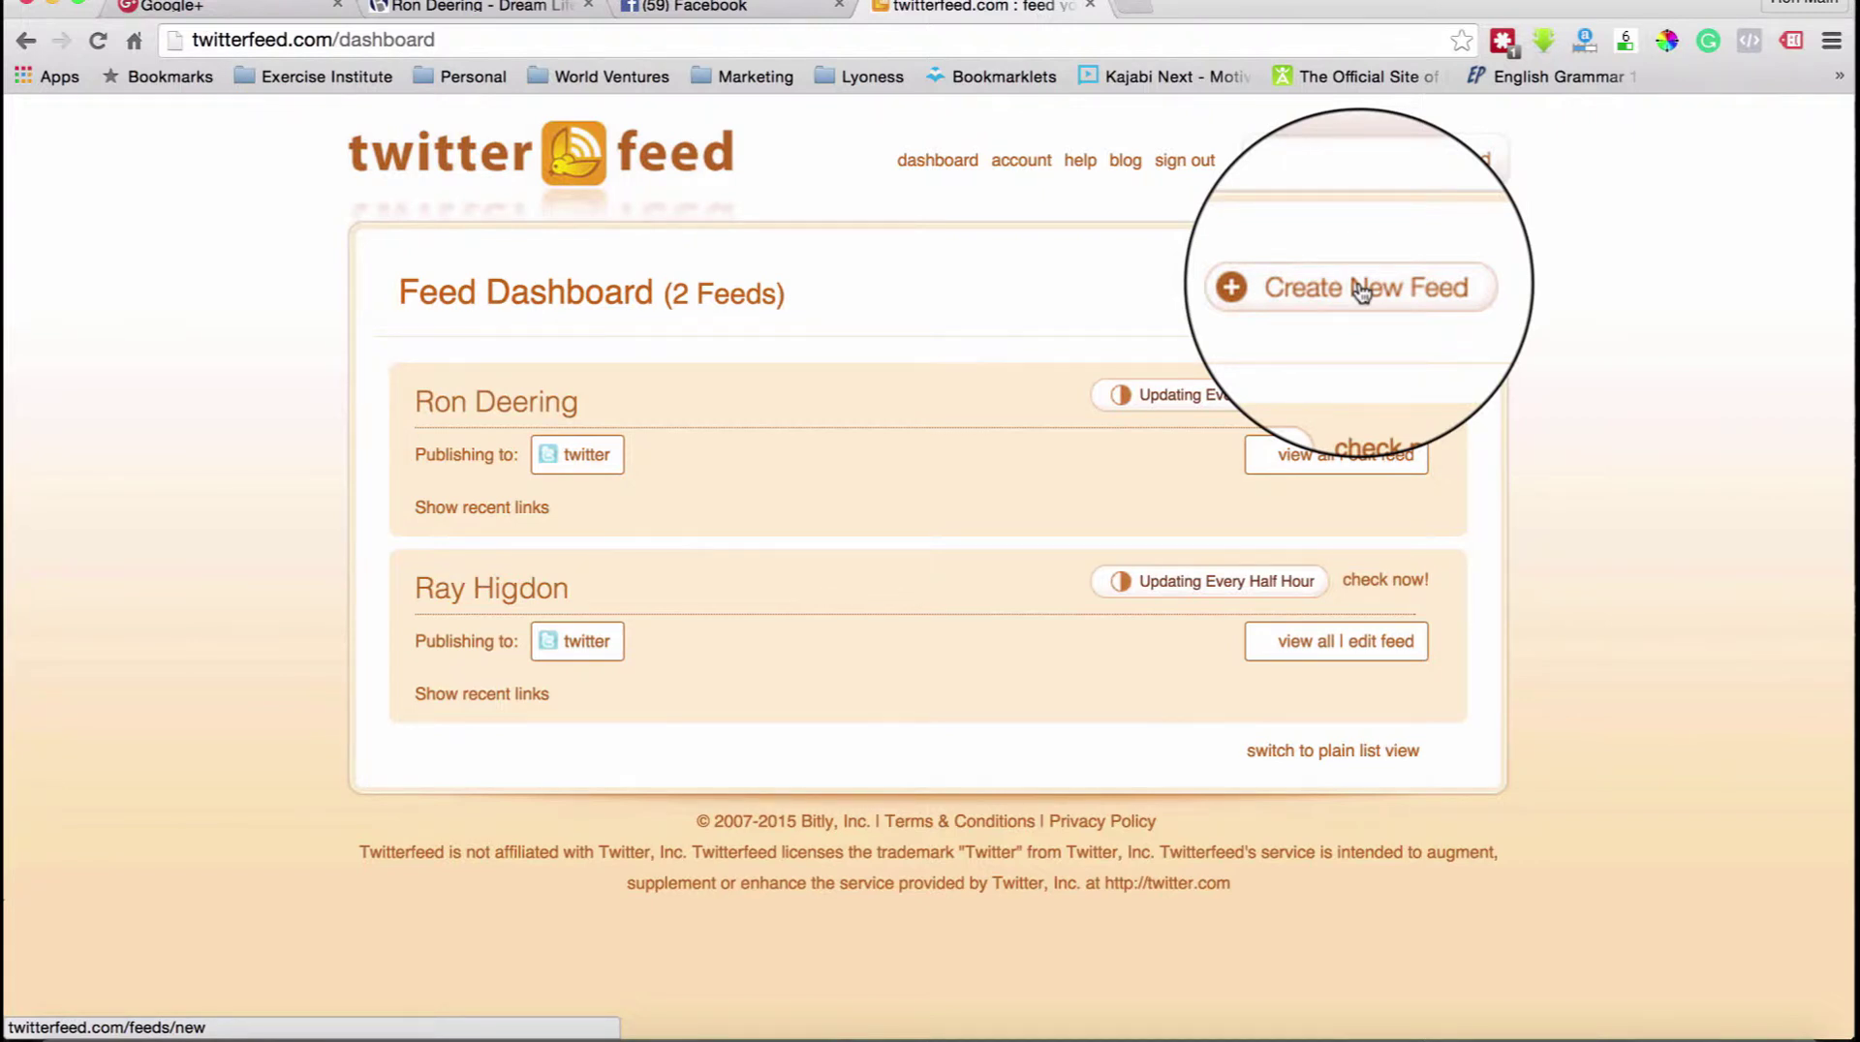
pyautogui.click(1361, 292)
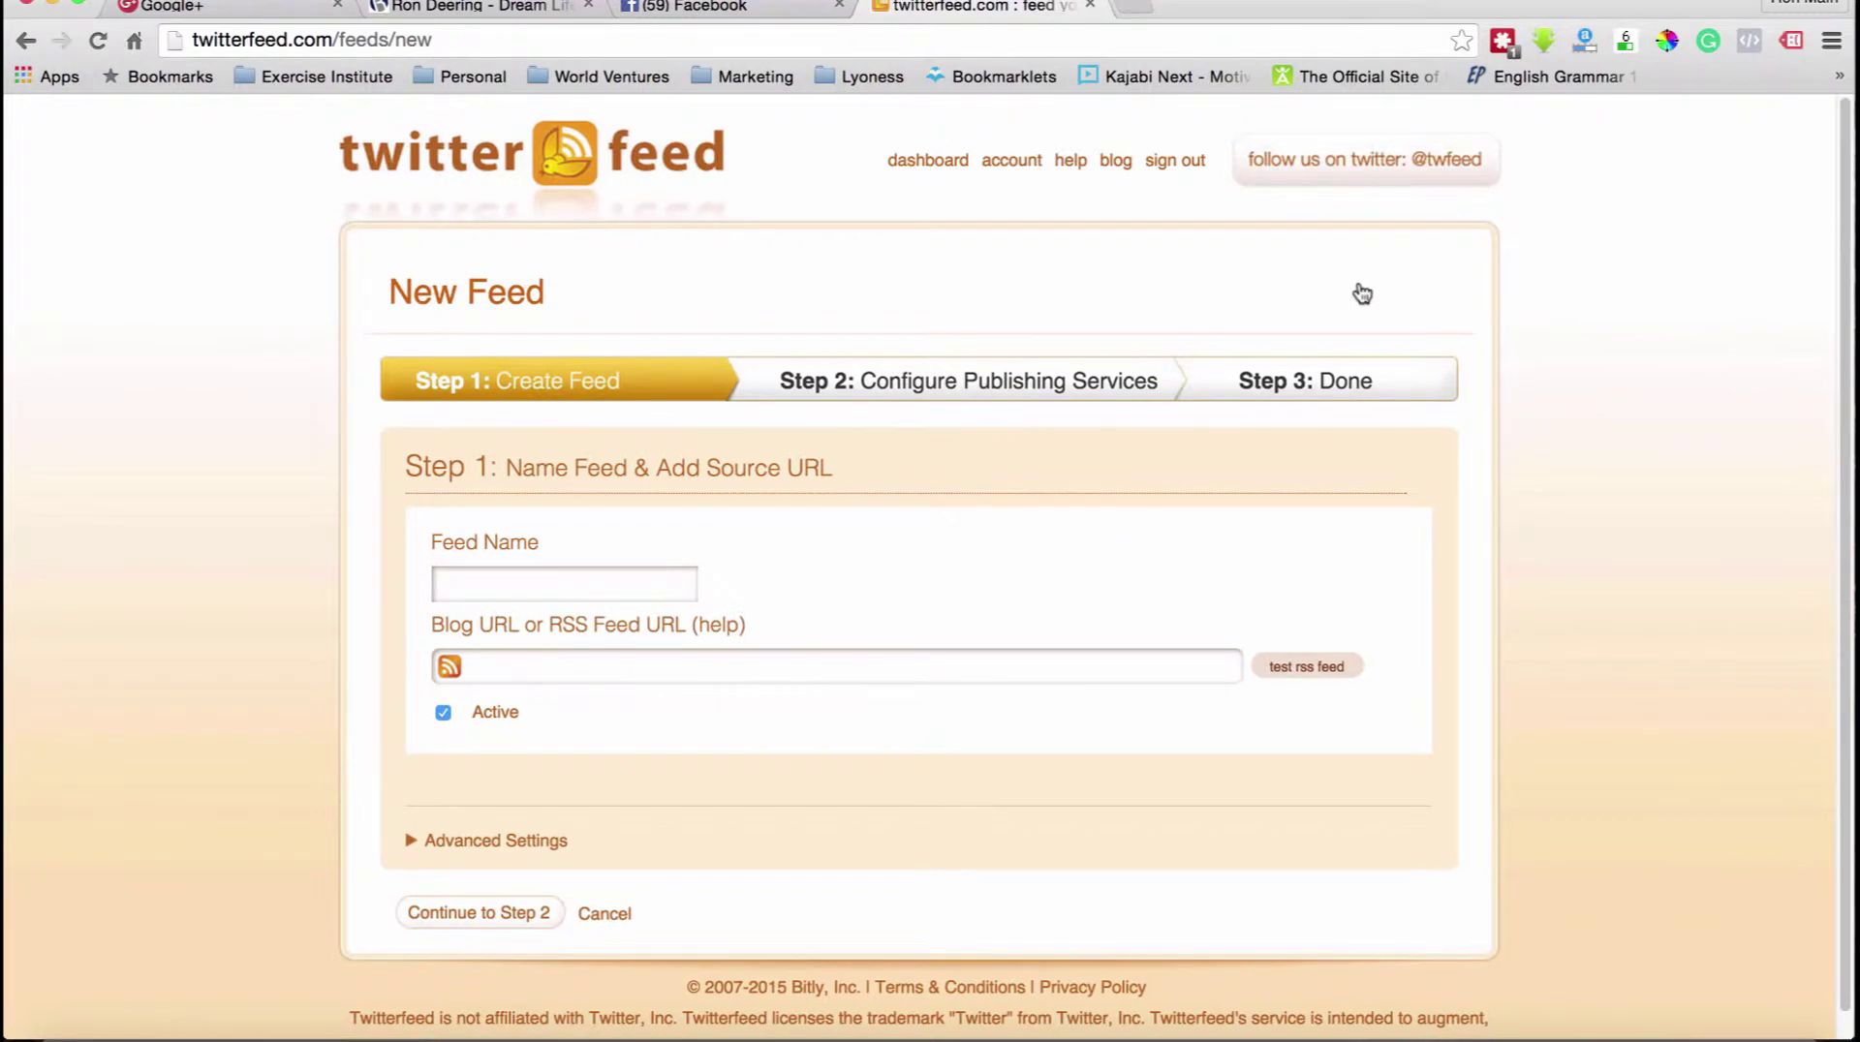
pyautogui.click(471, 586)
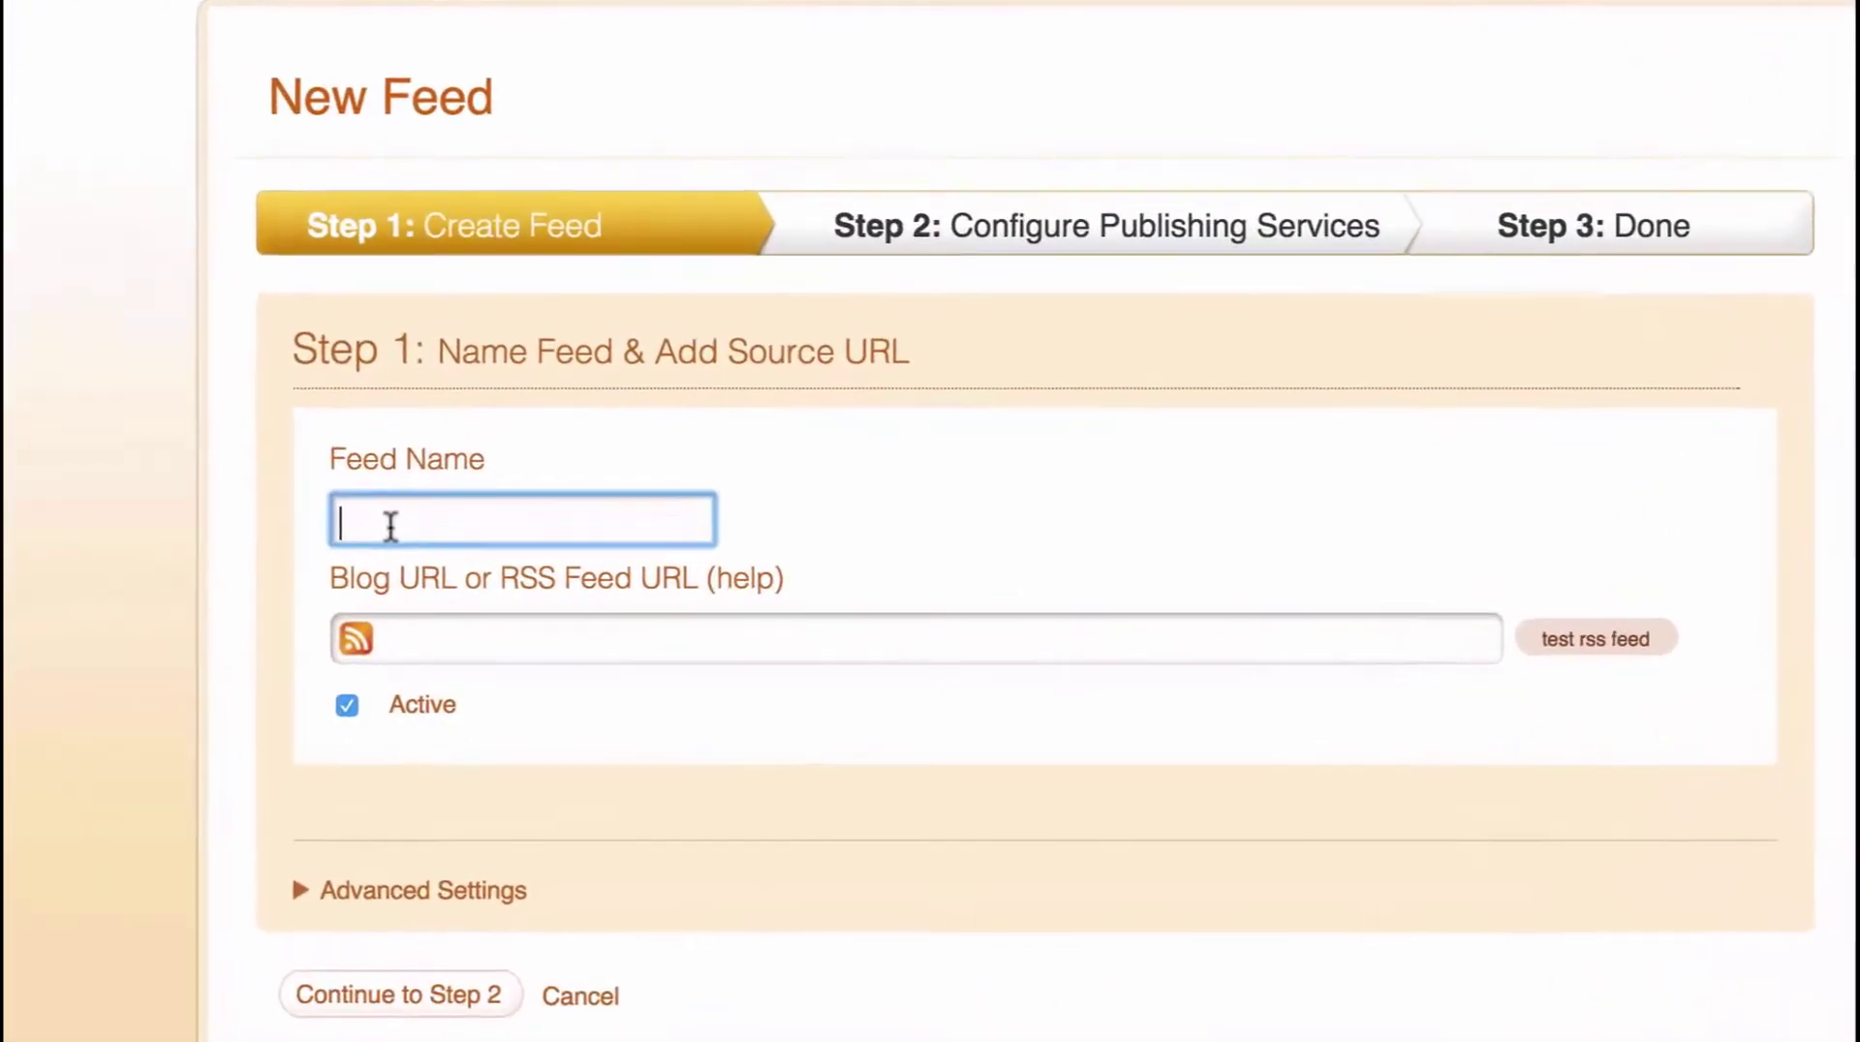
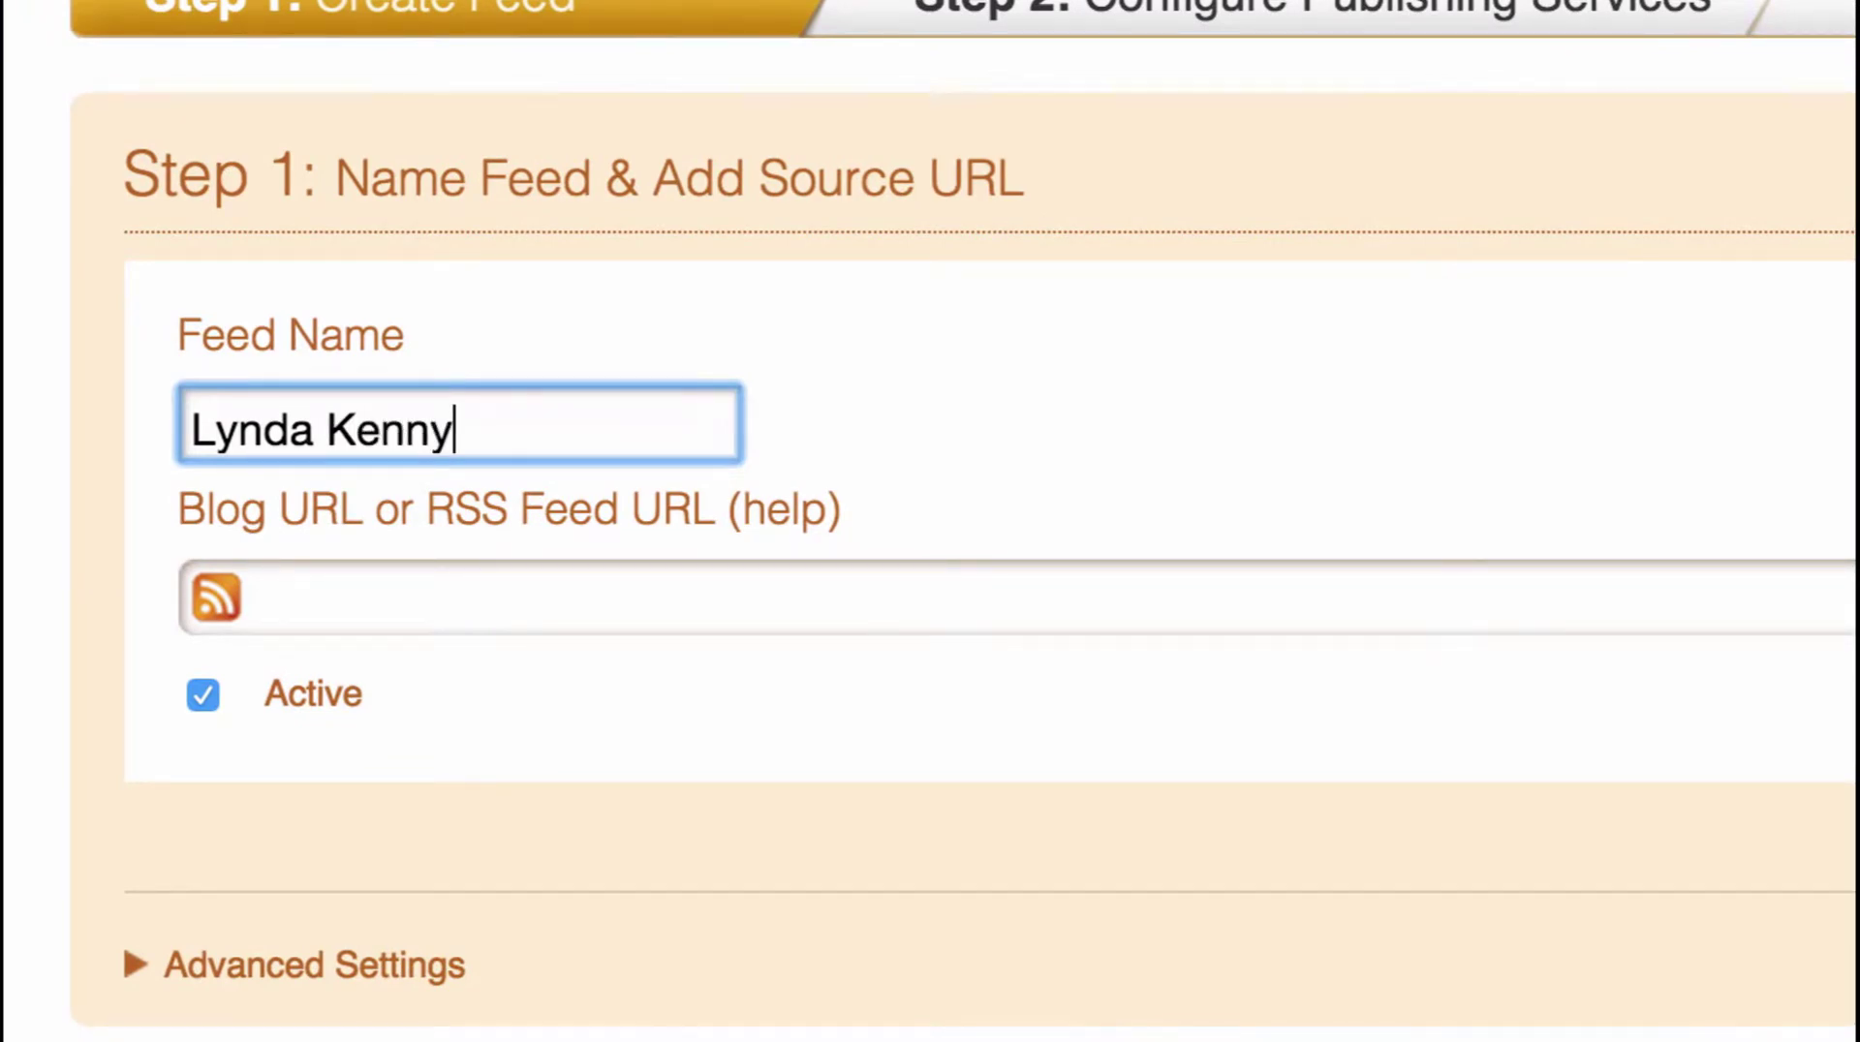
pyautogui.click(395, 586)
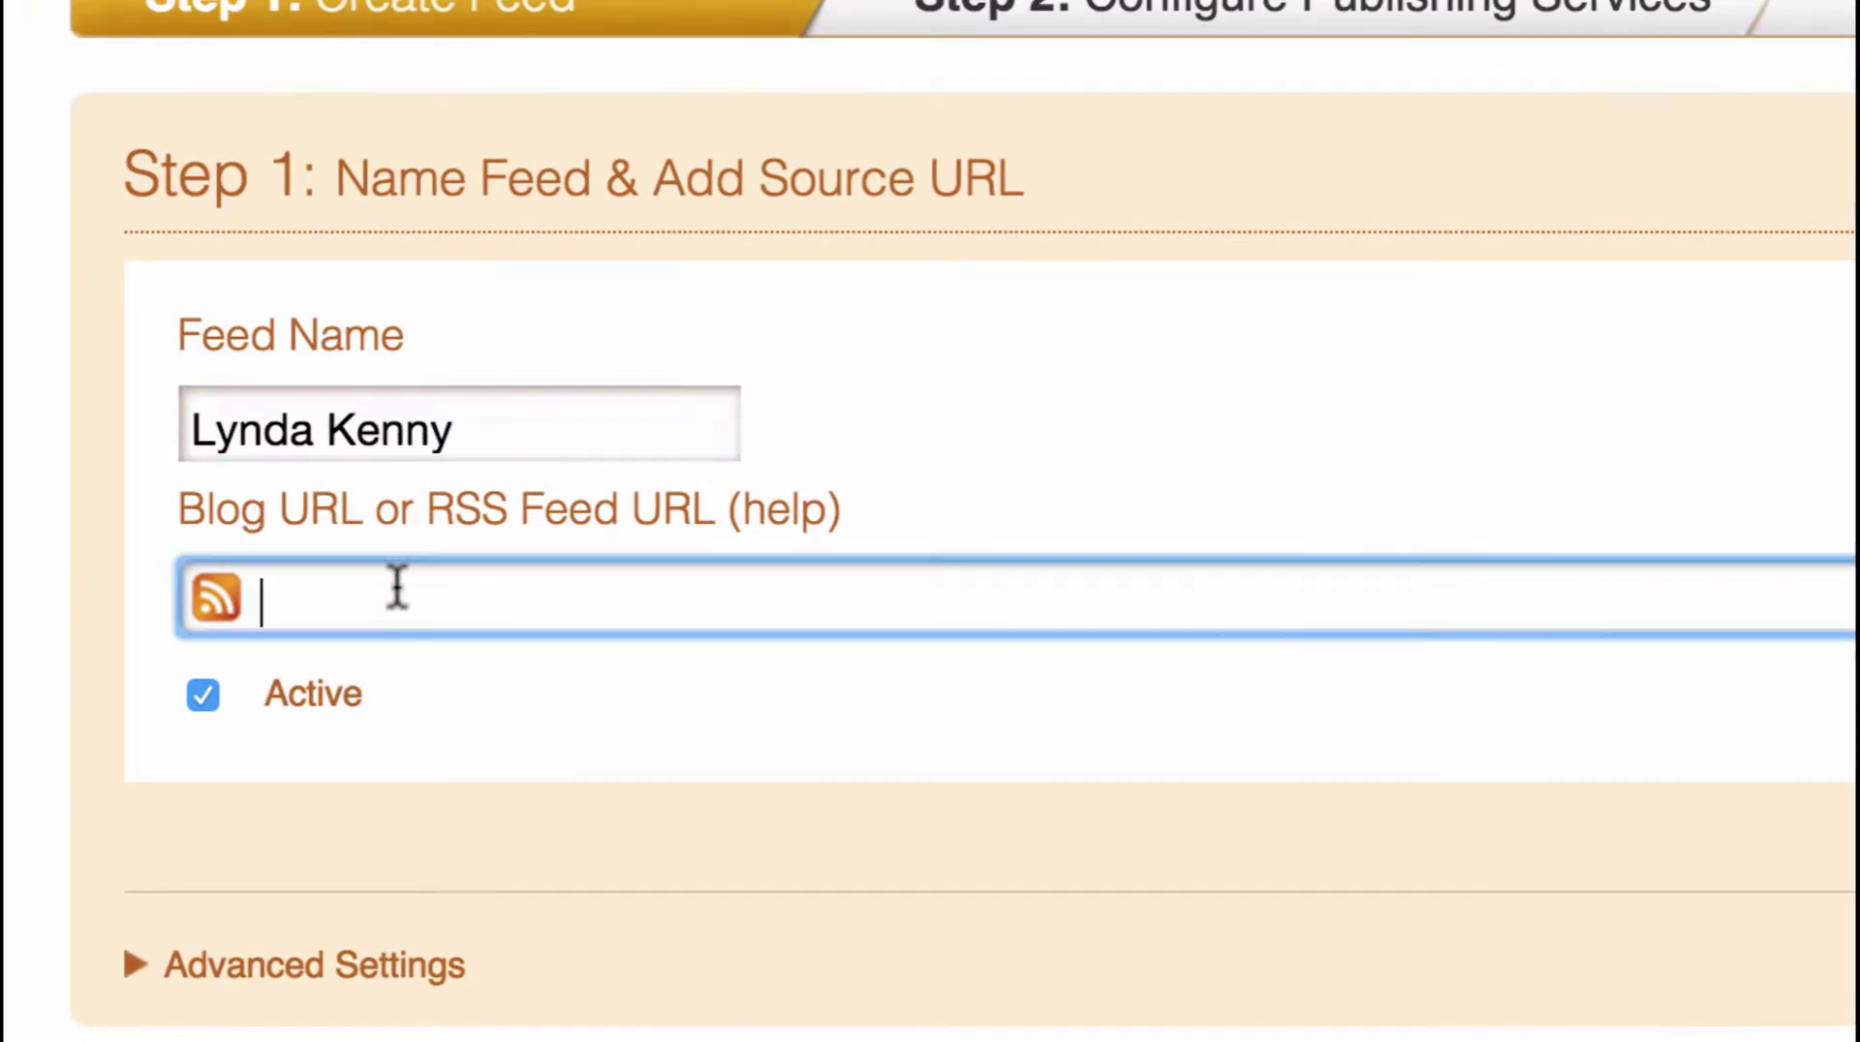
pyautogui.write('http')
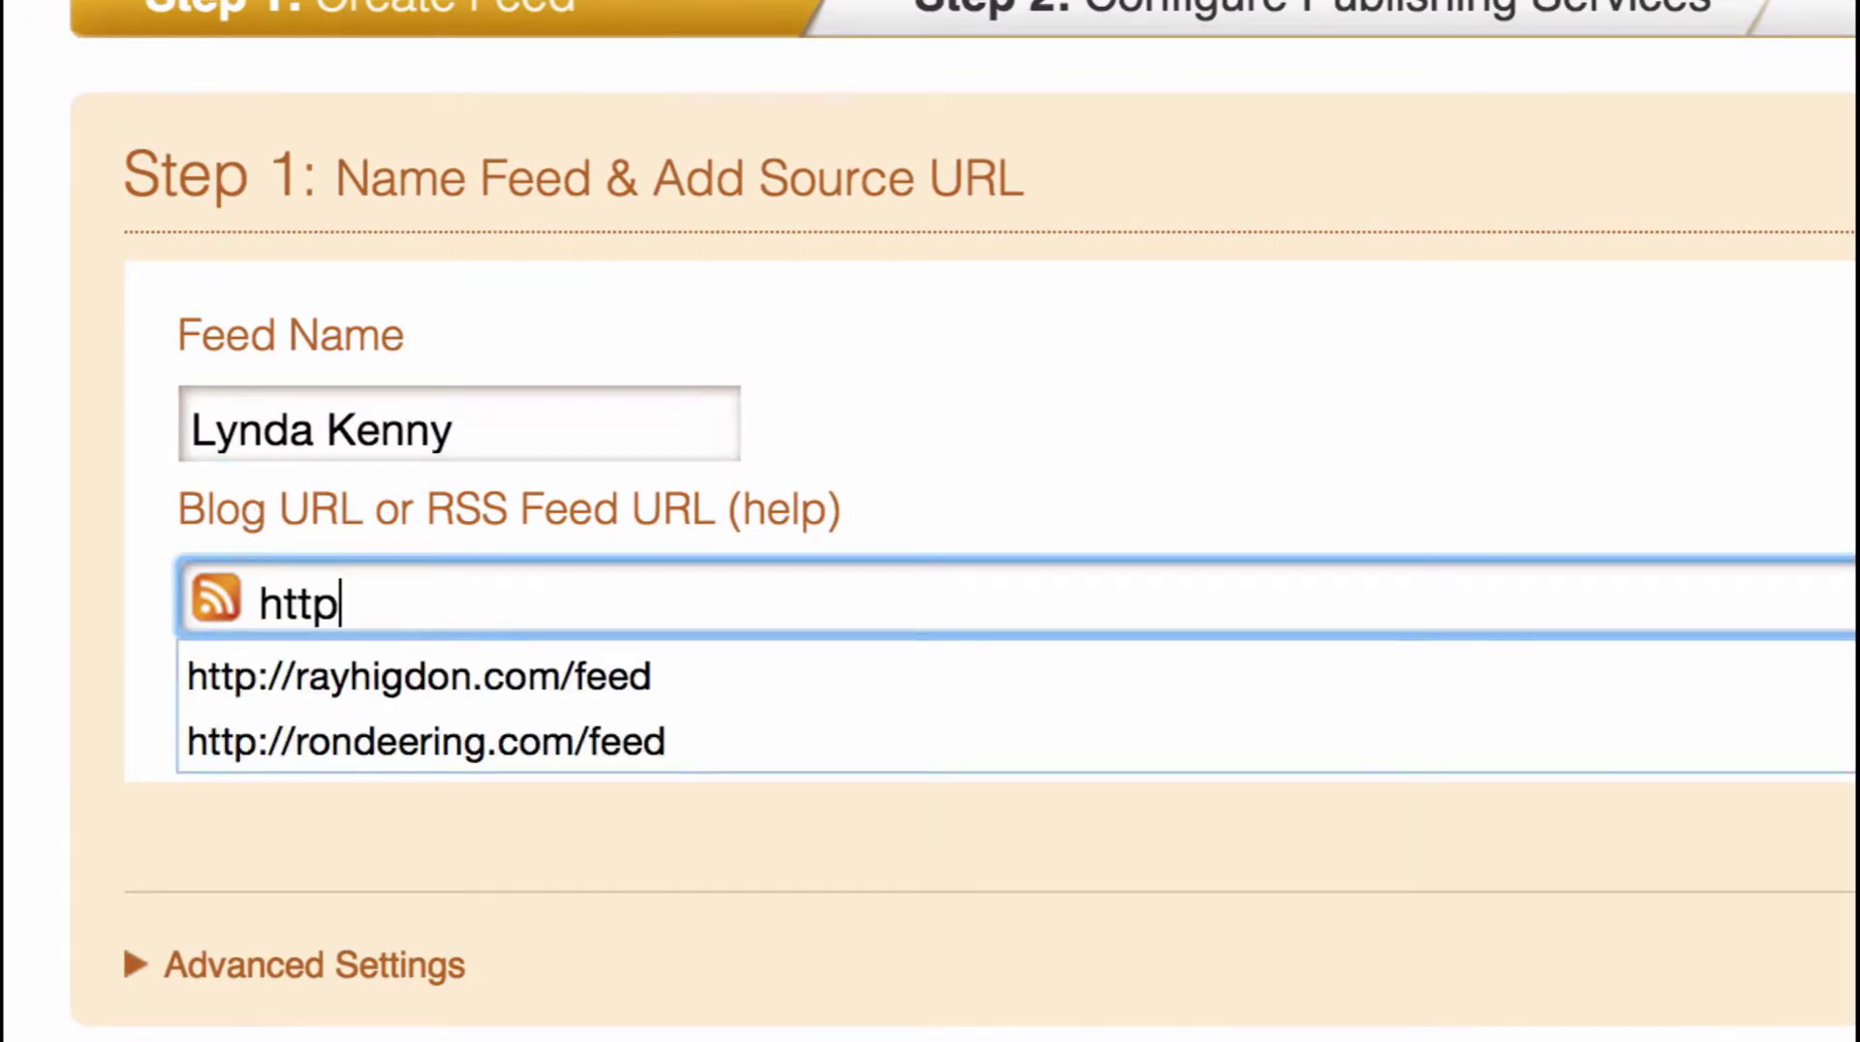
pyautogui.write('://lyndak')
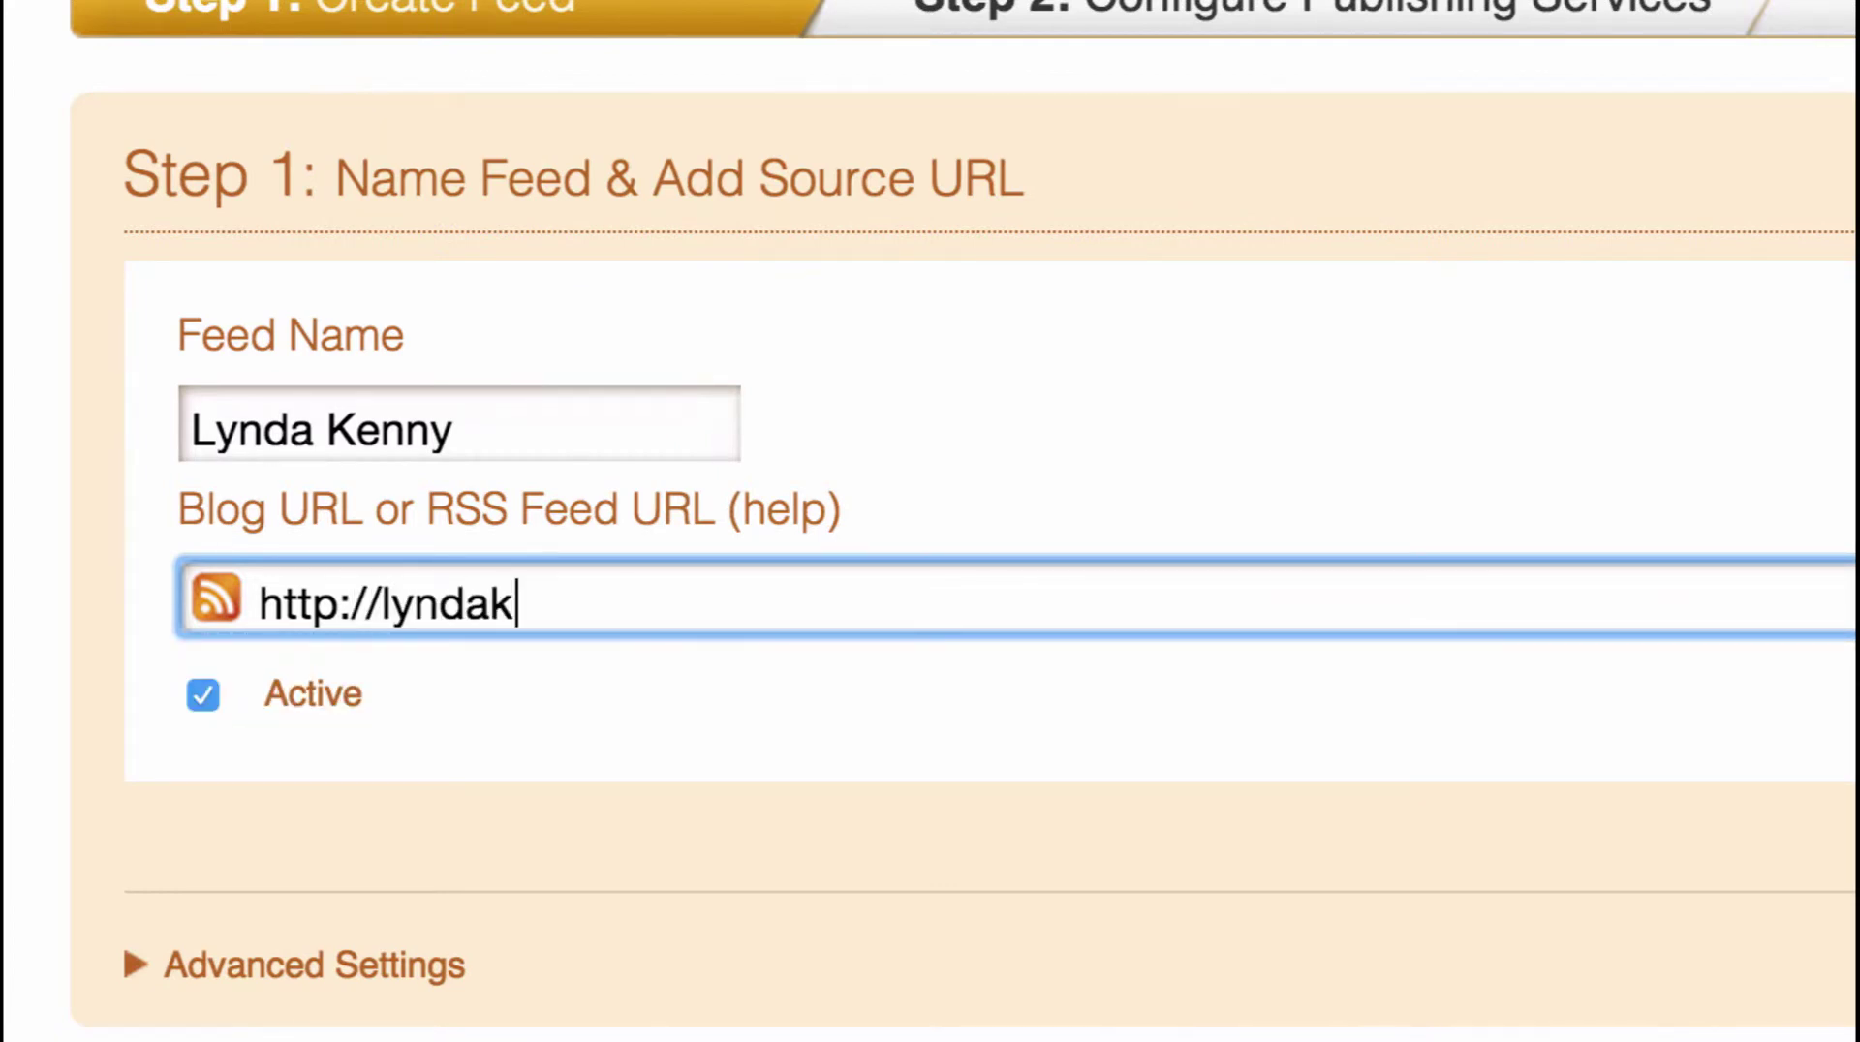
pyautogui.write('online.c')
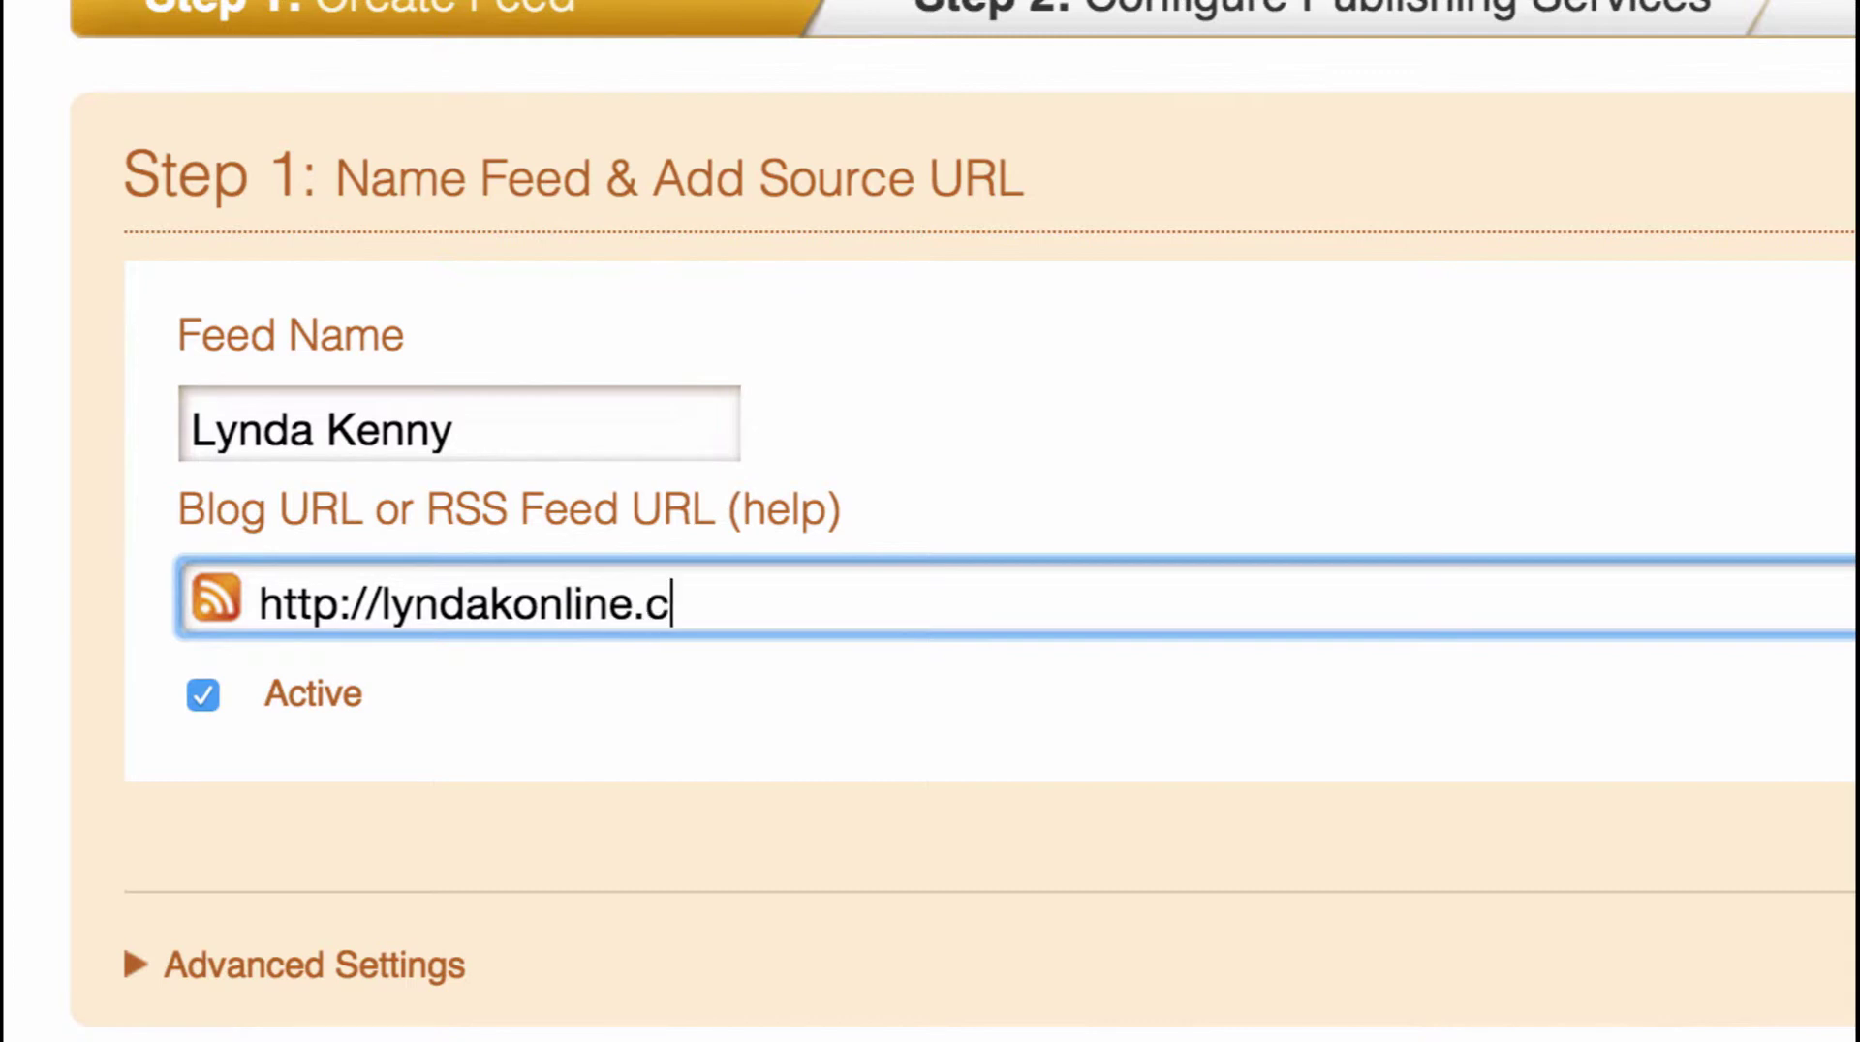
pyautogui.write('om/fee')
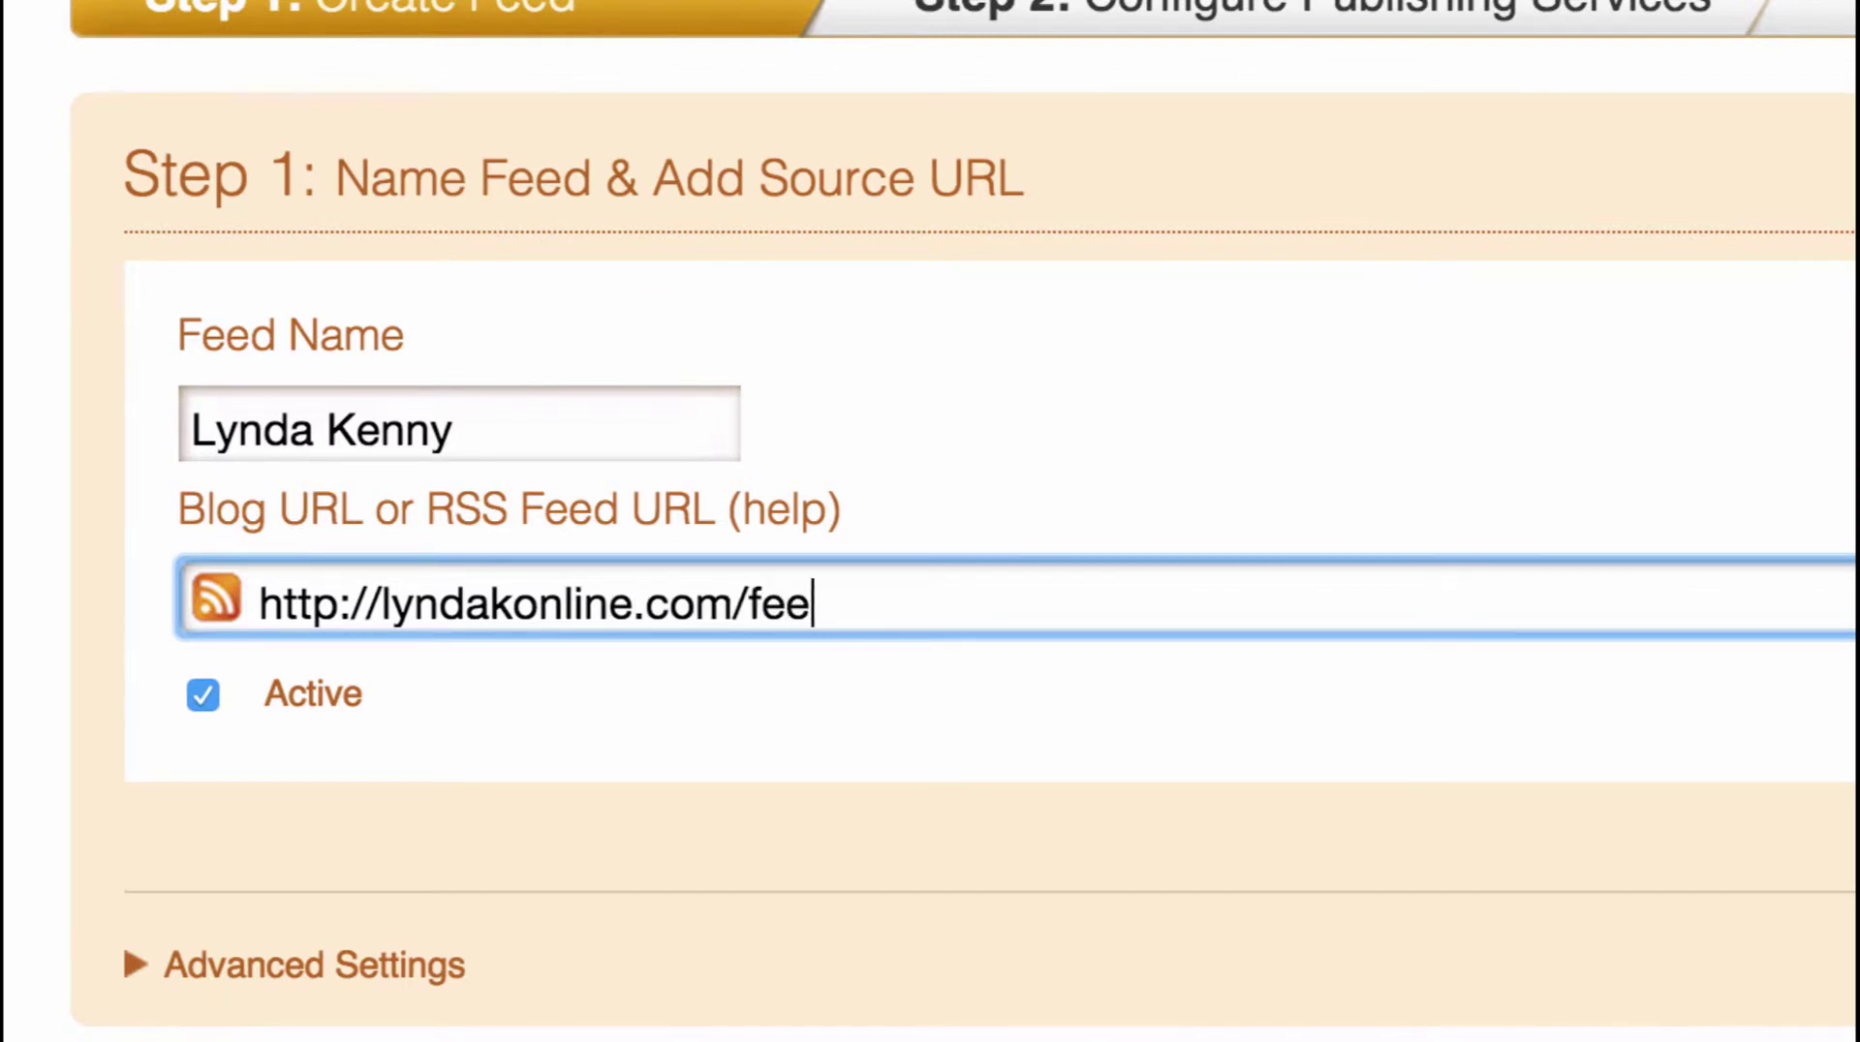
pyautogui.write('d')
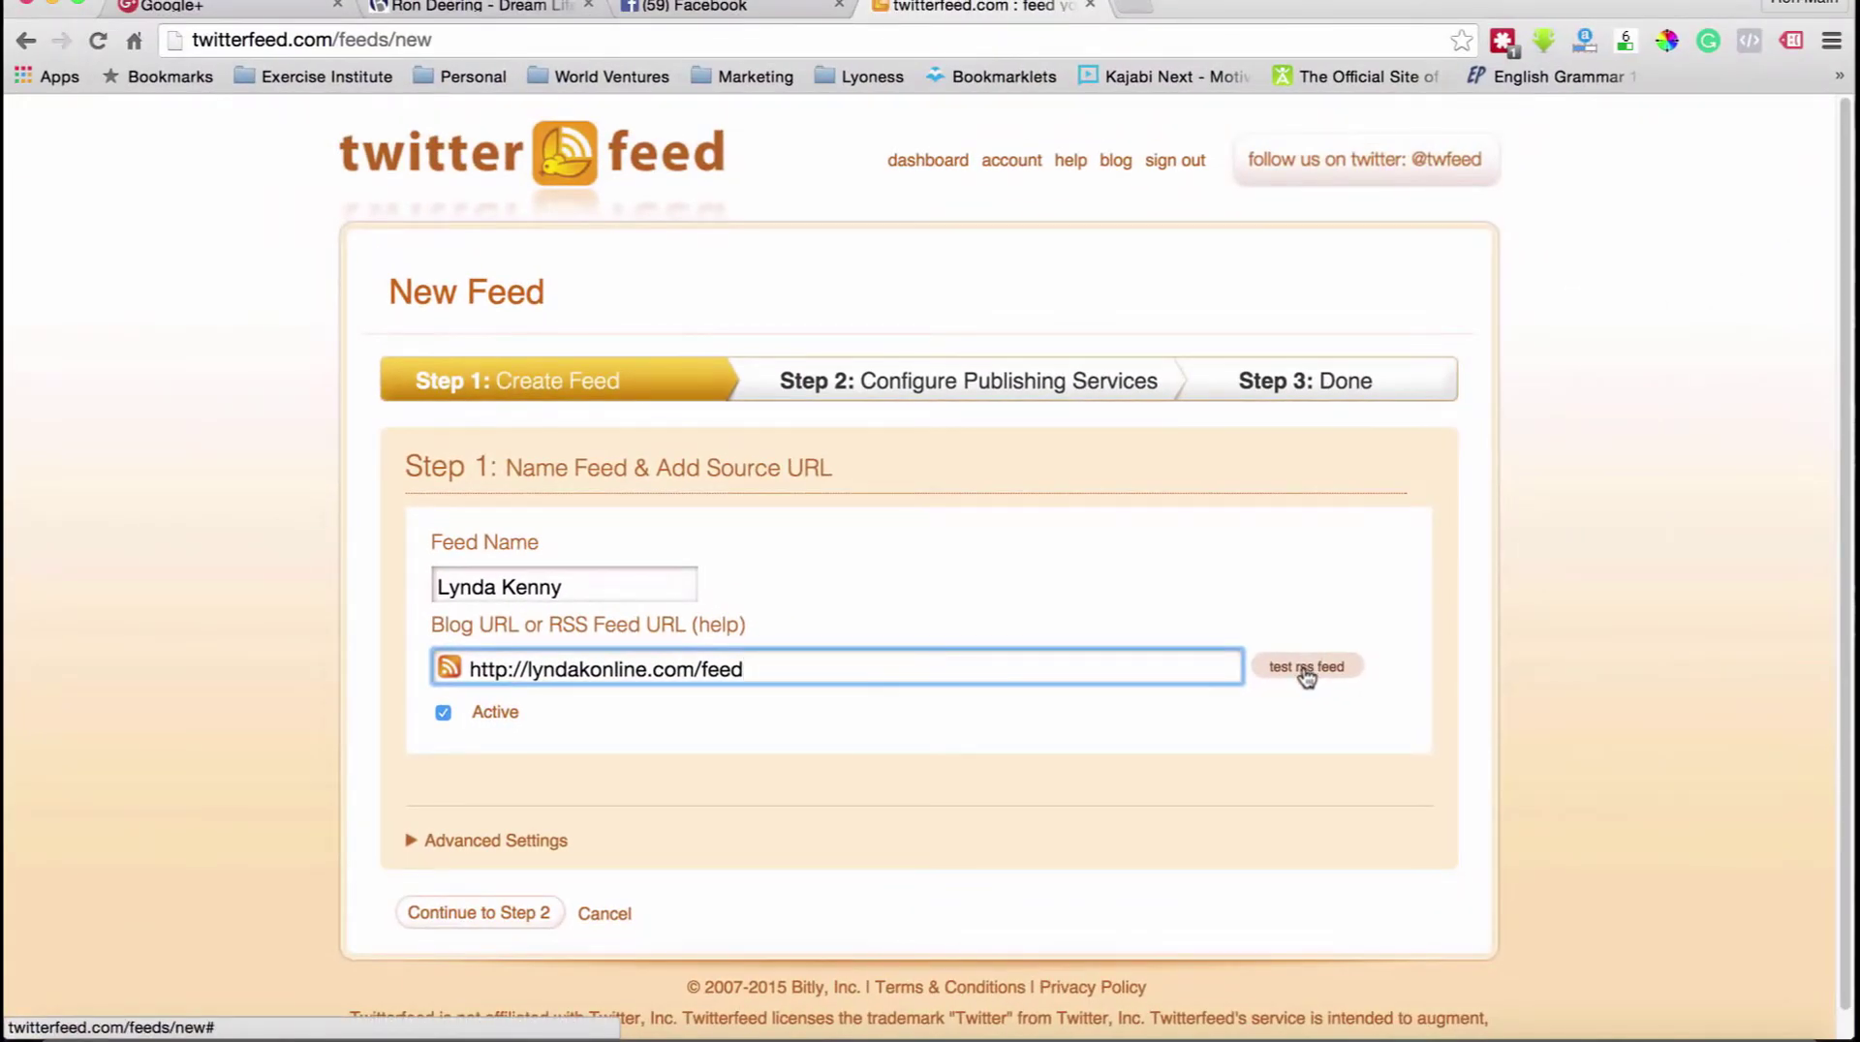
pyautogui.click(1305, 670)
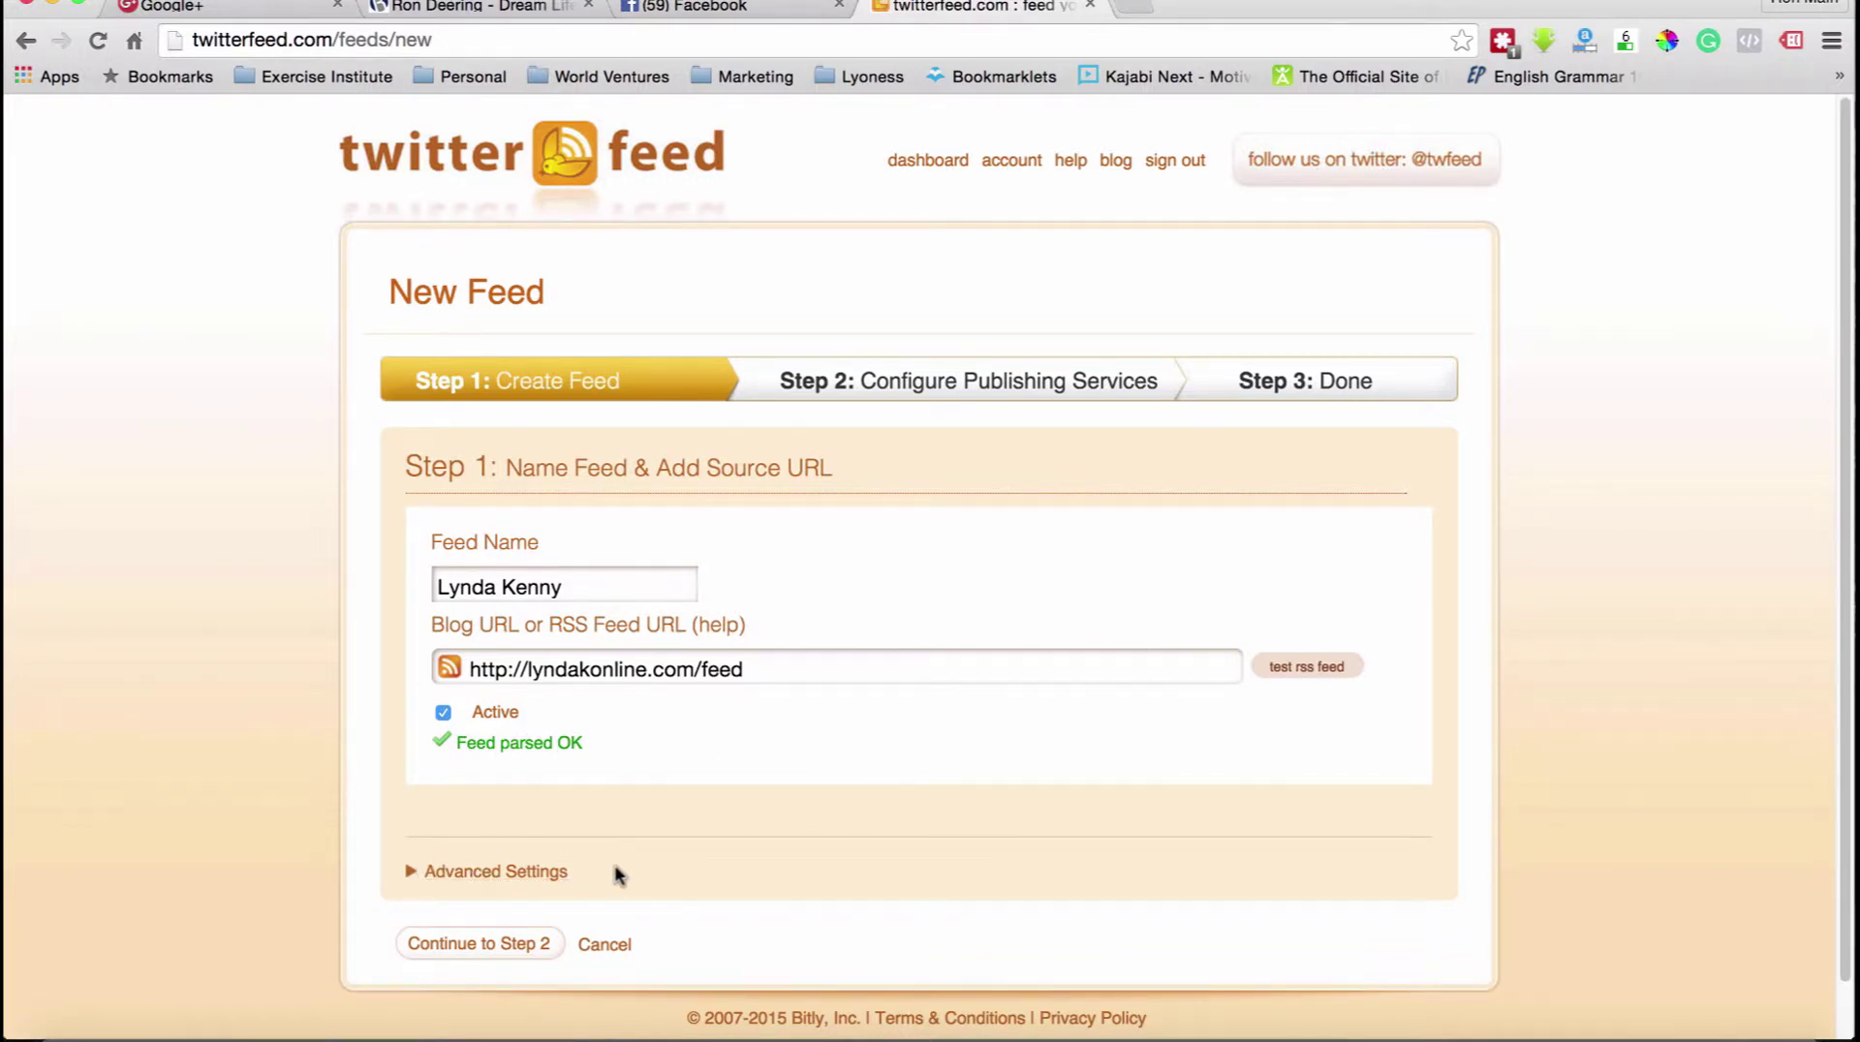
# In Step 2, create a Twitter service using the previously authenticated Twitter account.
pyautogui.click(489, 940)
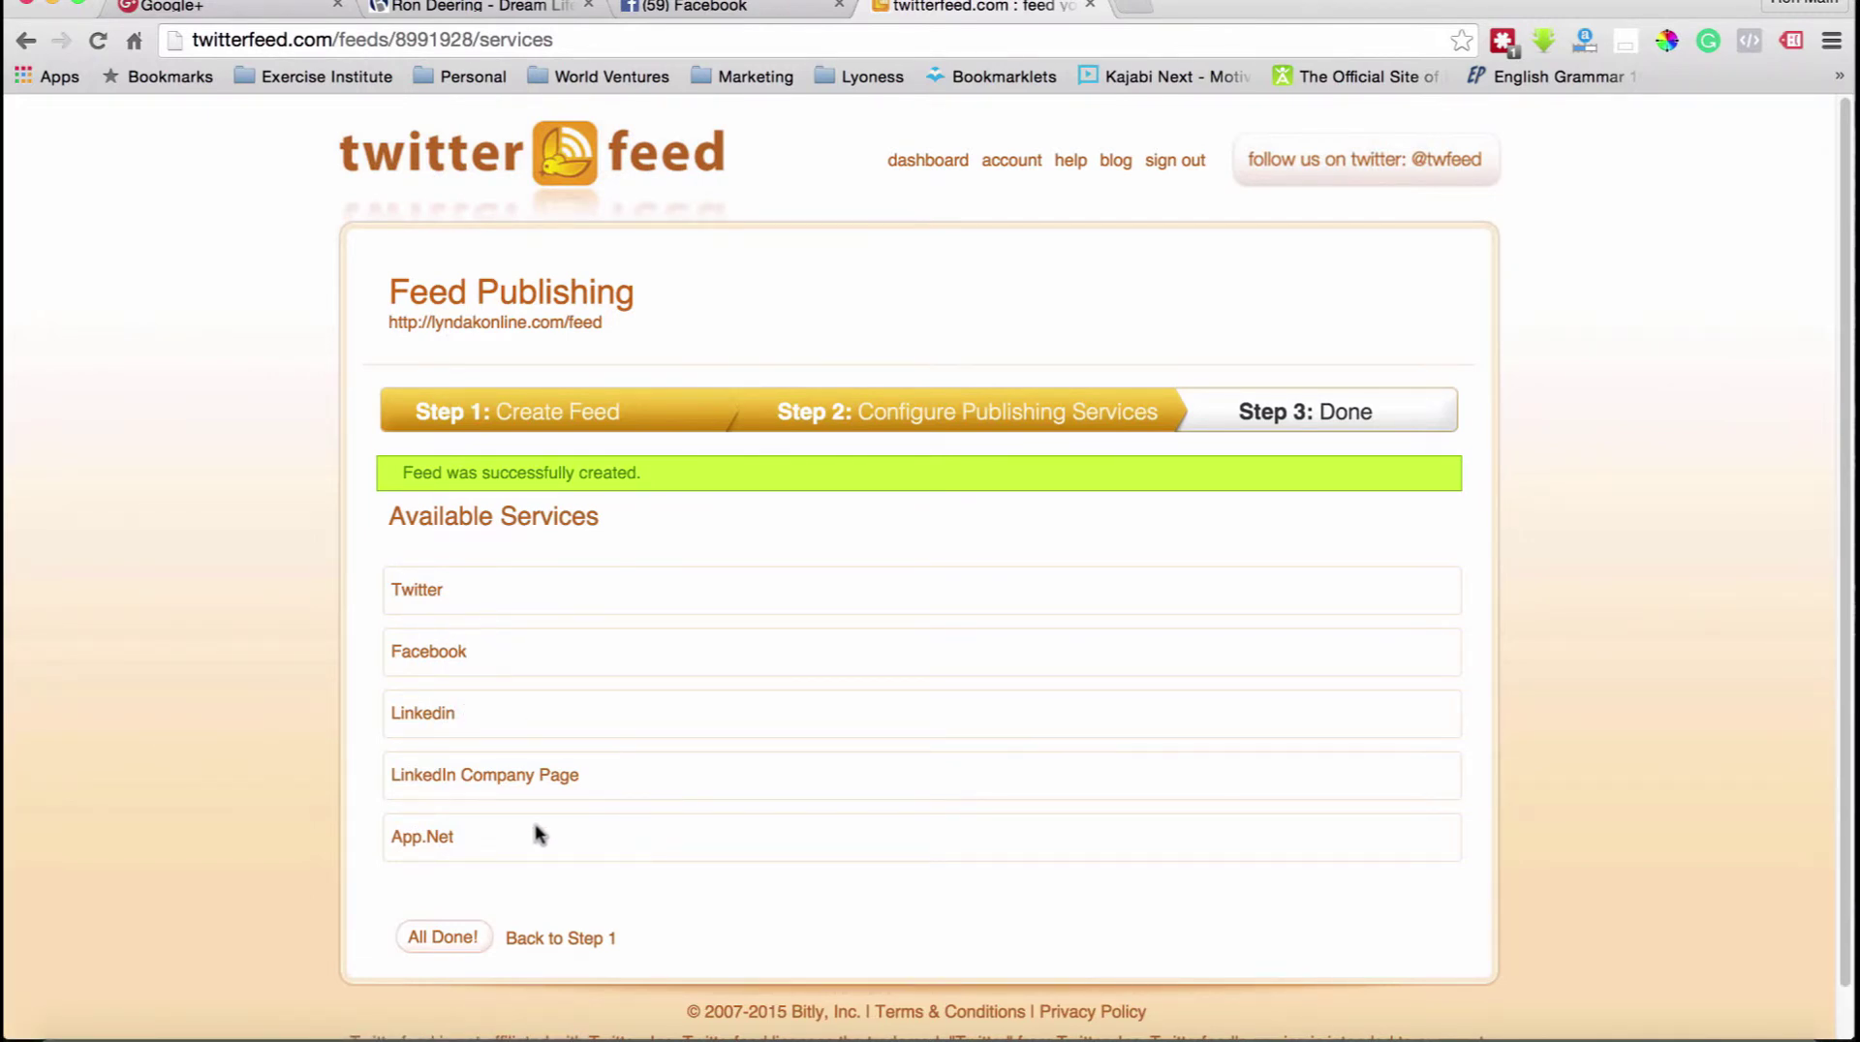
pyautogui.click(417, 593)
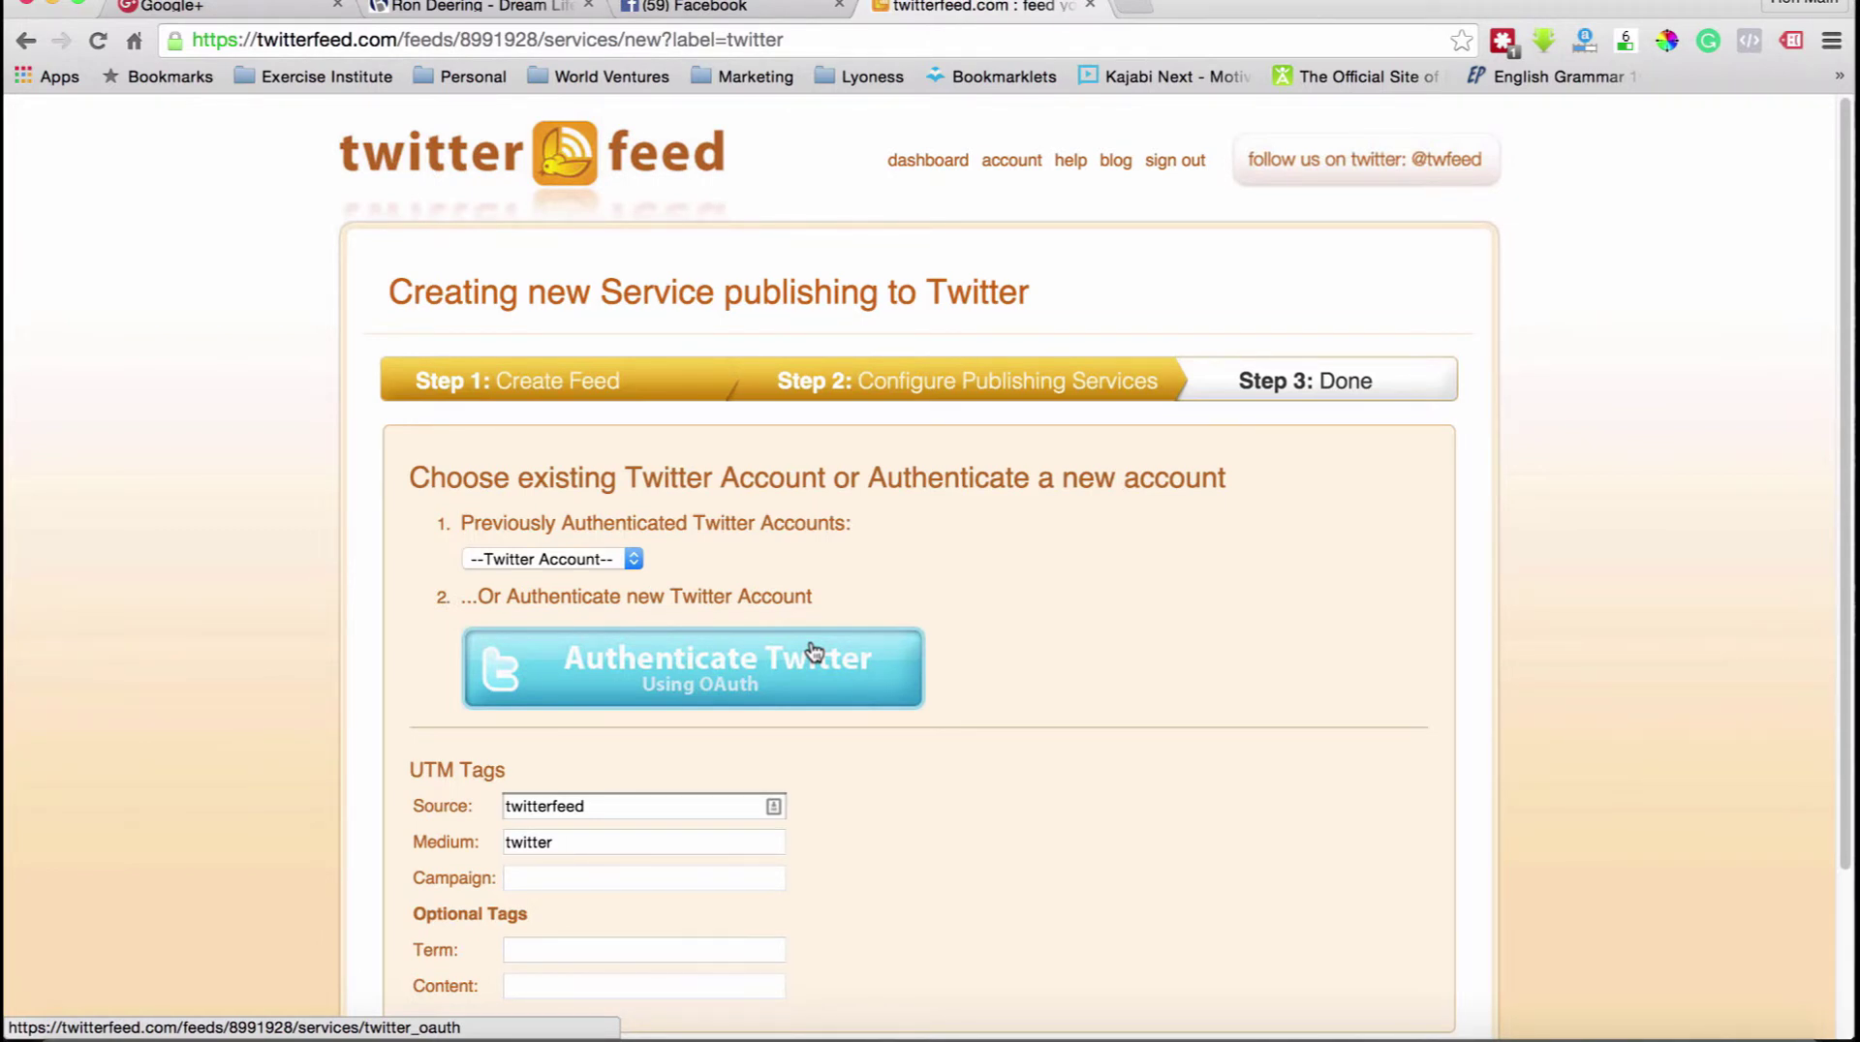
pyautogui.click(586, 561)
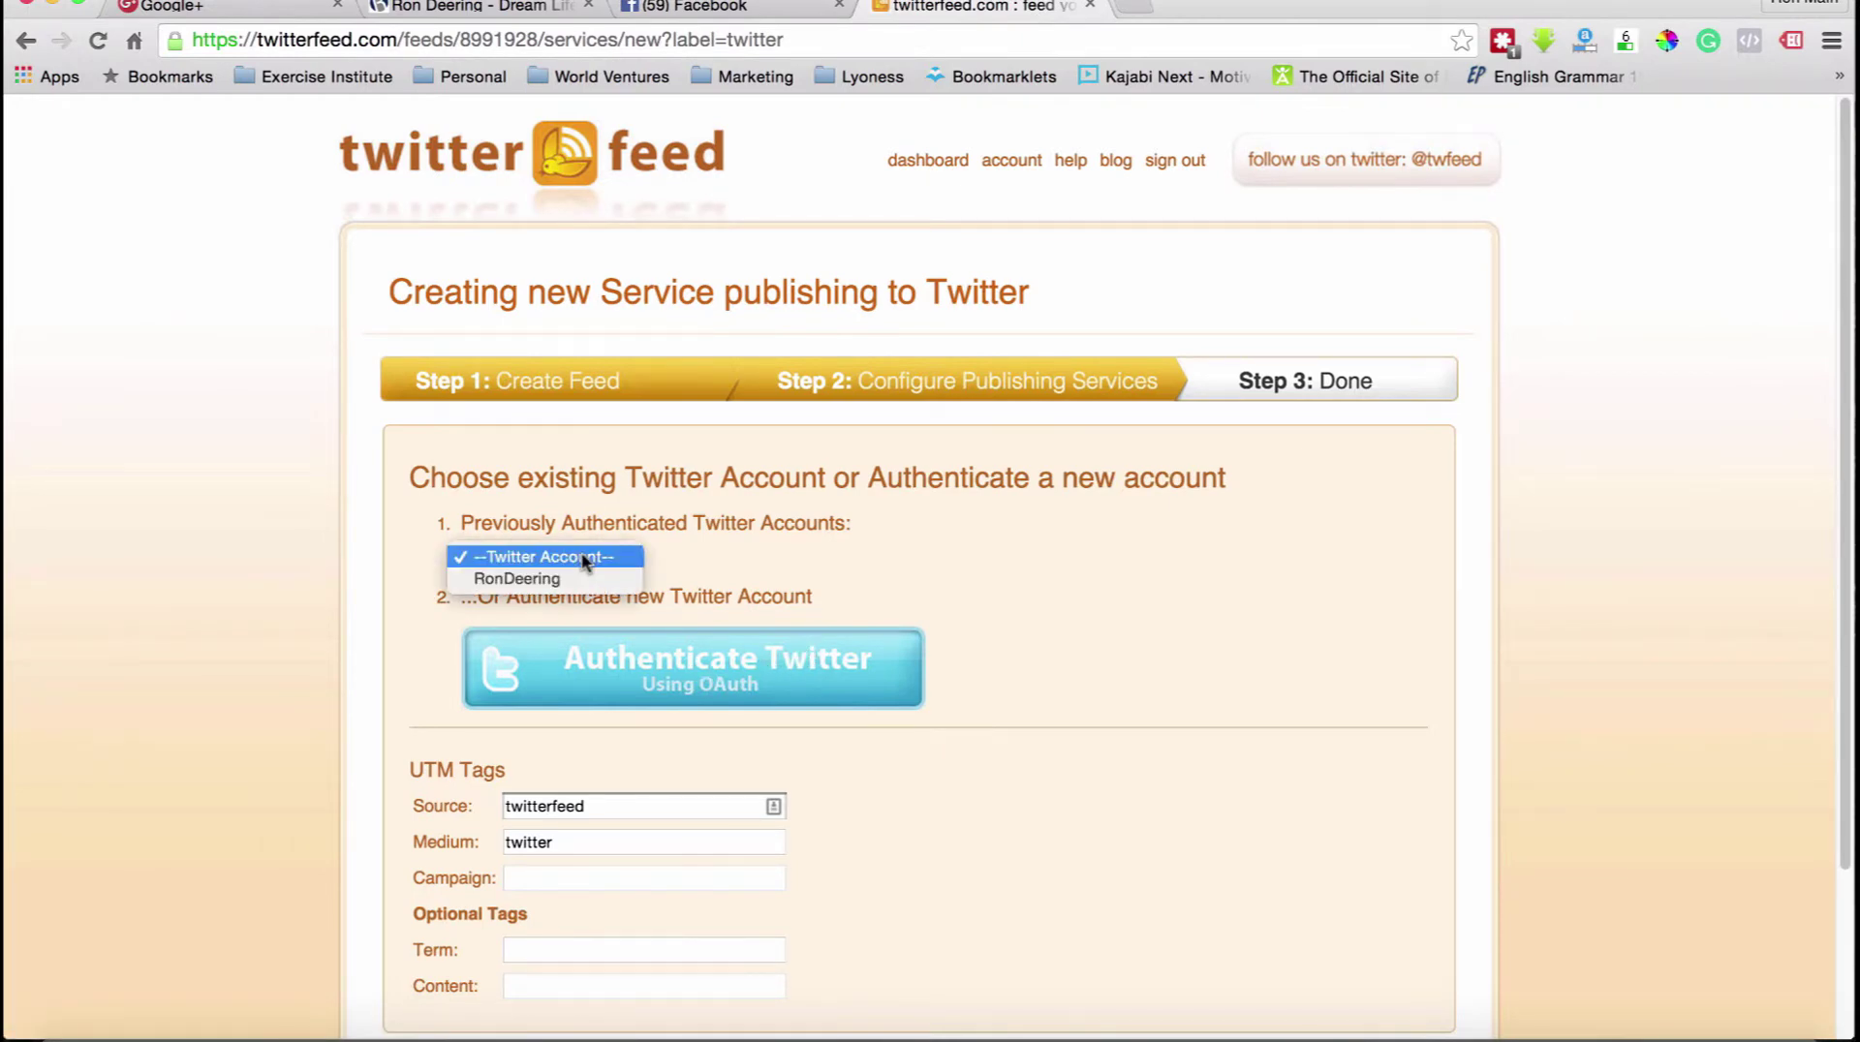
pyautogui.click(532, 579)
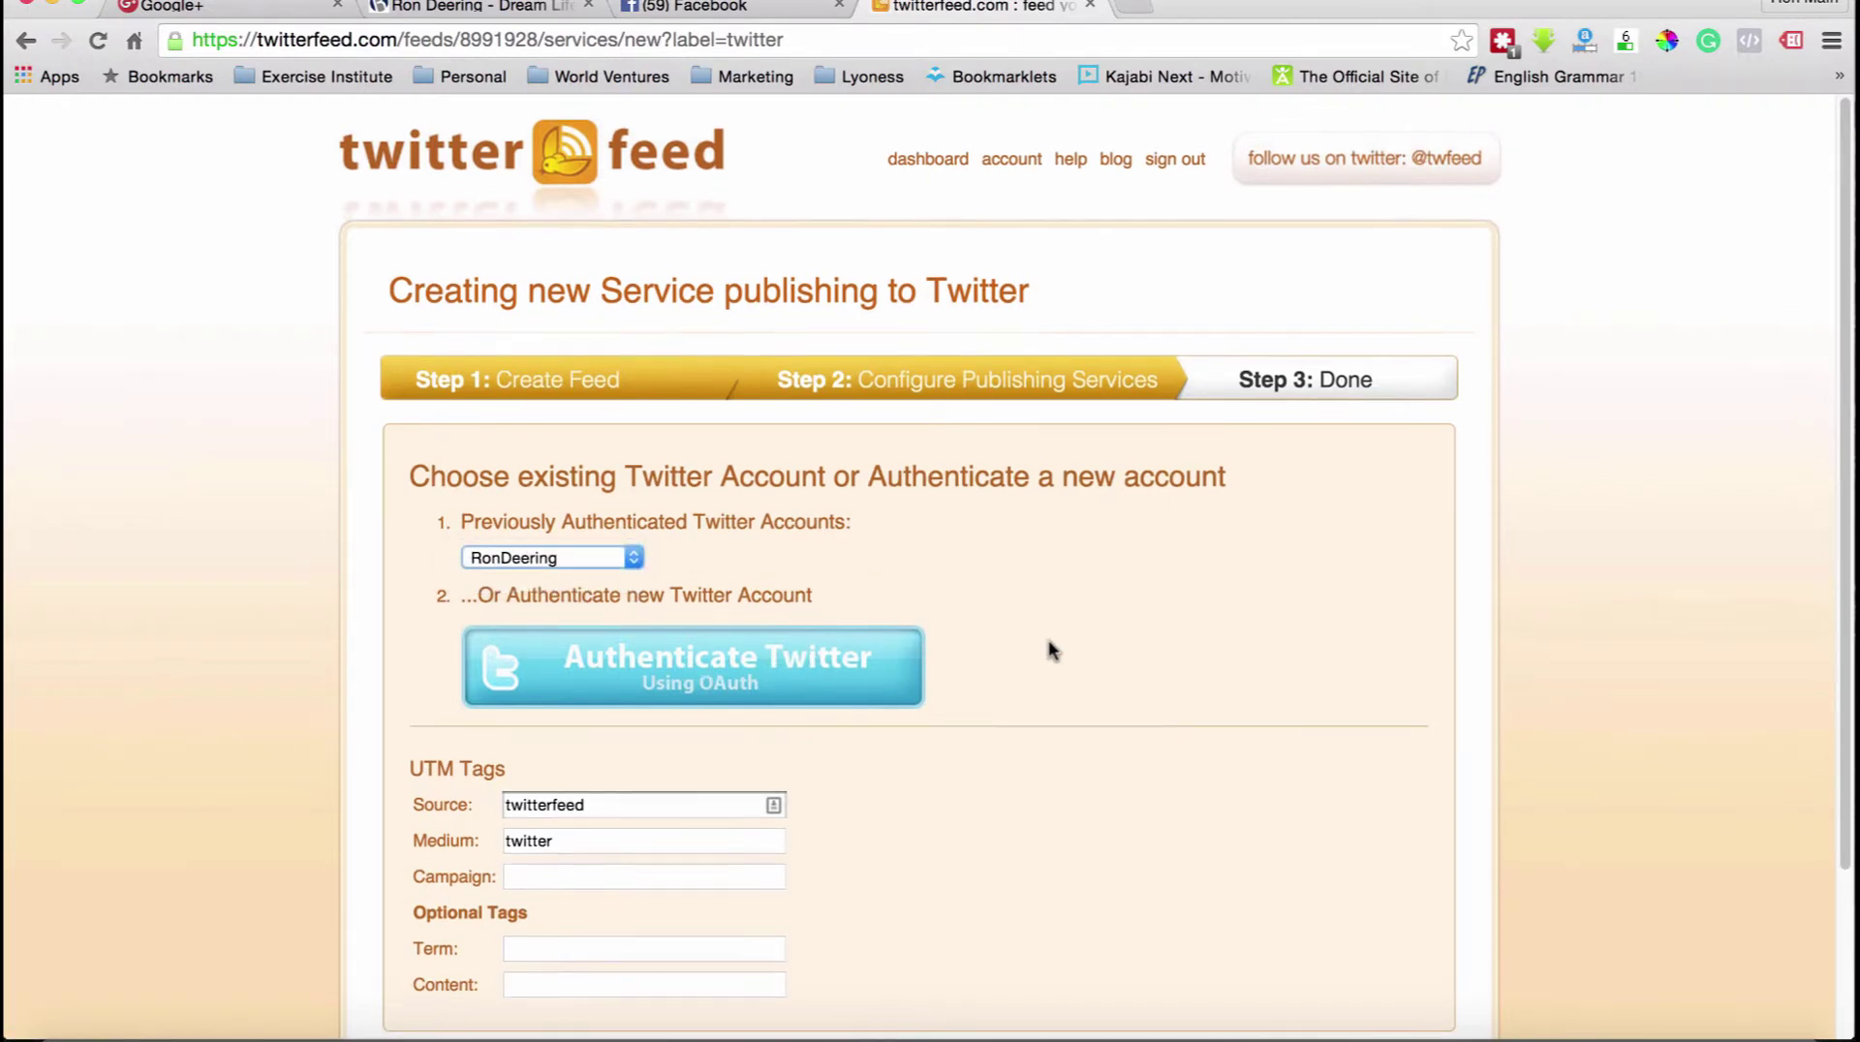
pyautogui.scroll(-2, 1050, 647)
pyautogui.scroll(-3, 1050, 646)
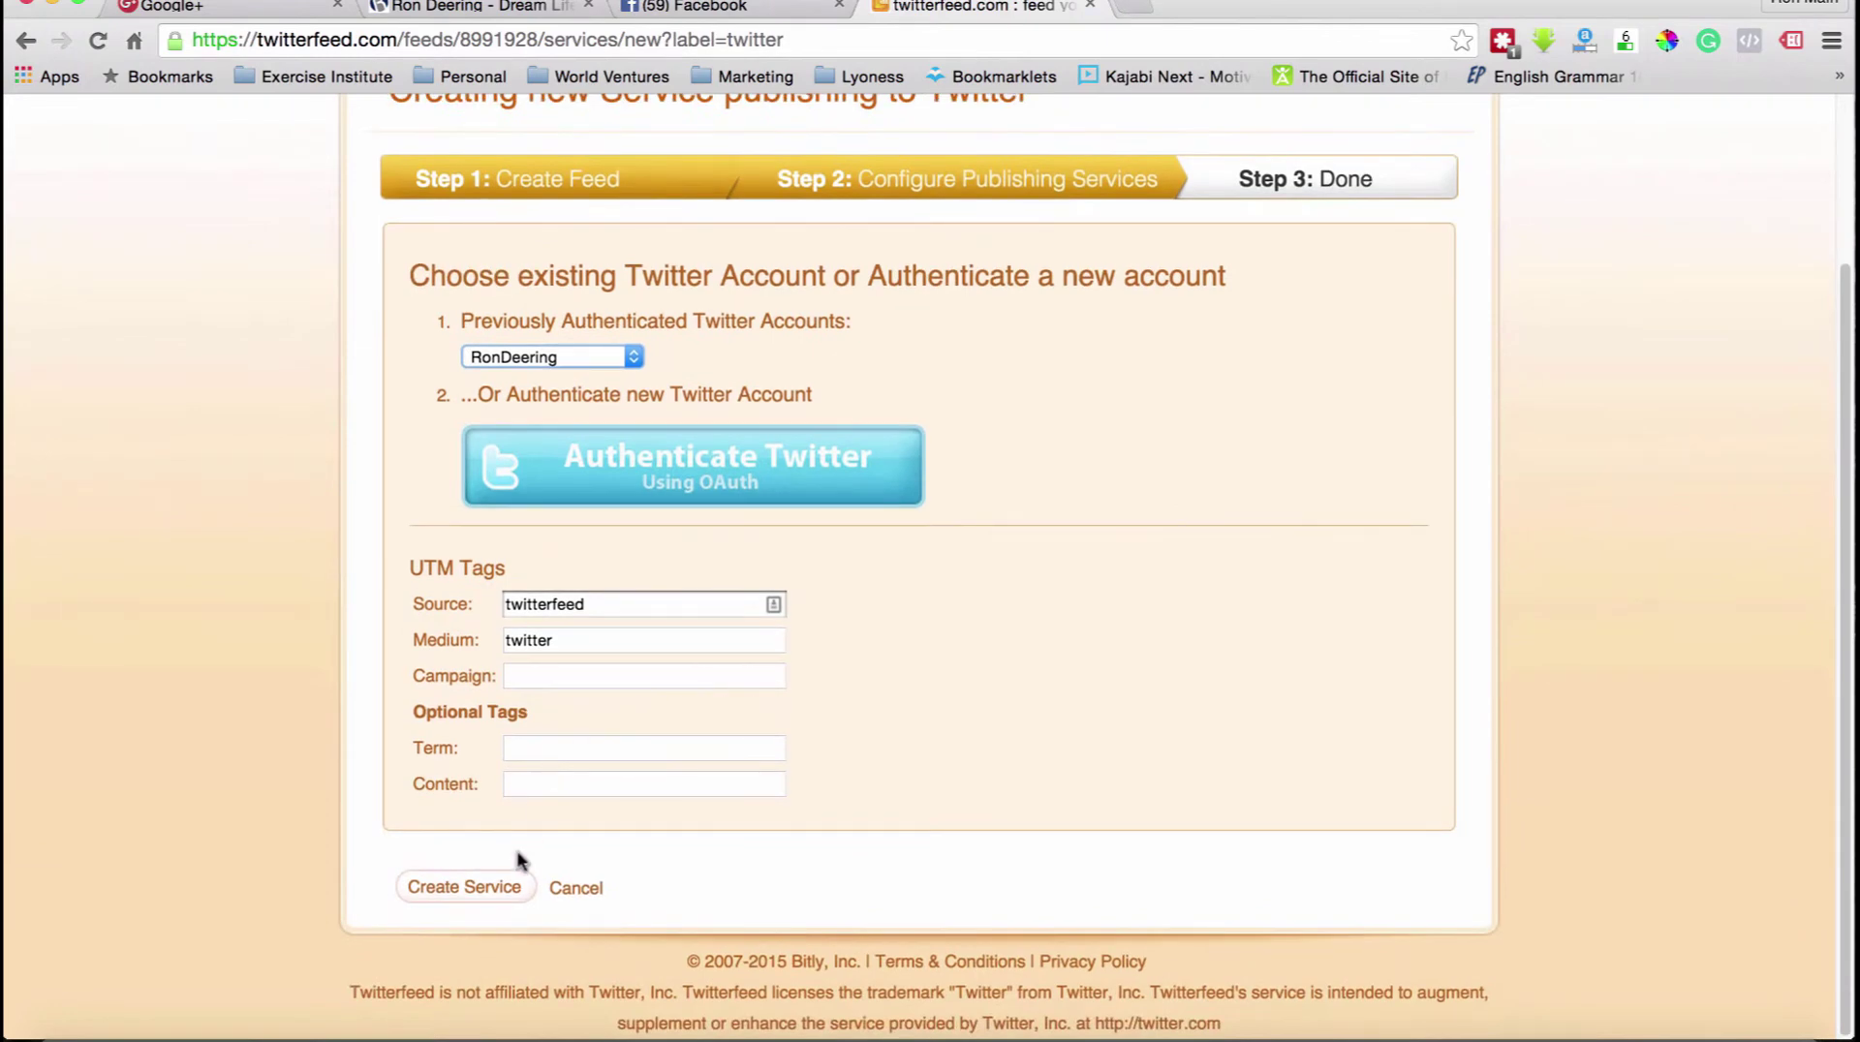
pyautogui.click(472, 886)
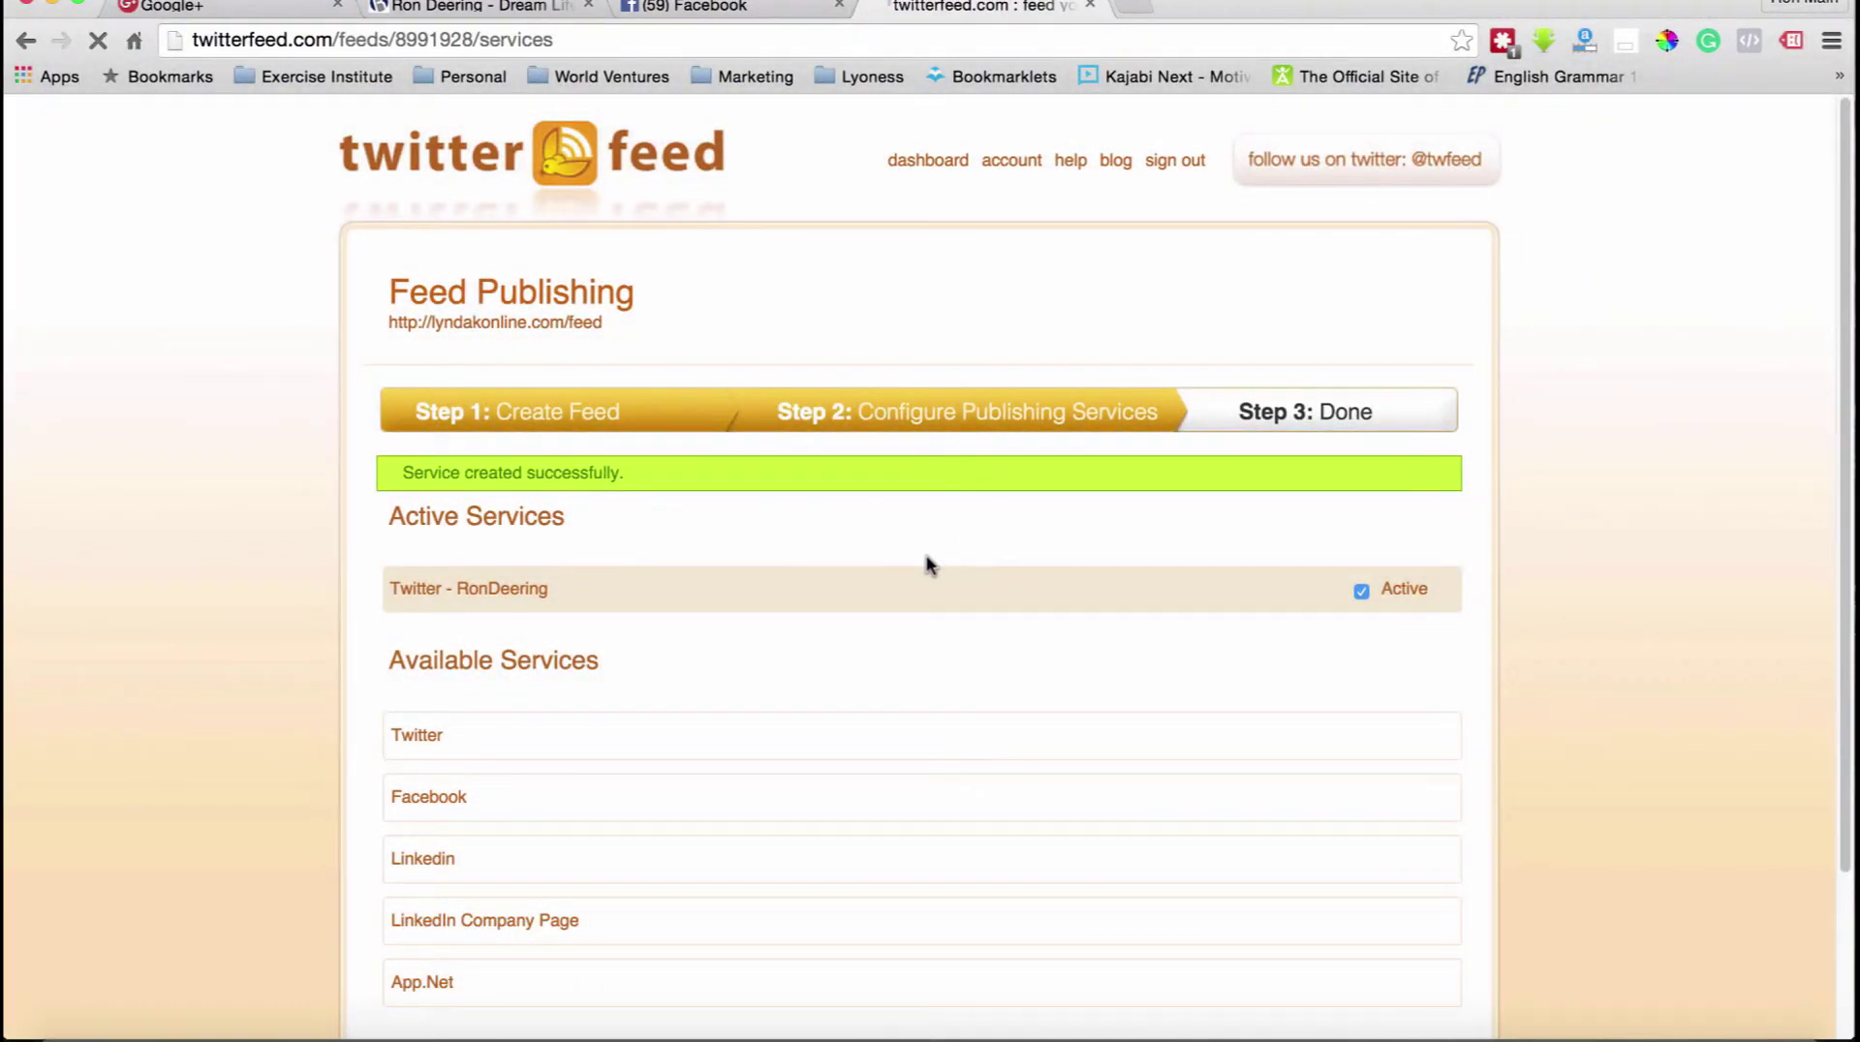
pyautogui.scroll(-2, 929, 565)
pyautogui.scroll(-1, 927, 565)
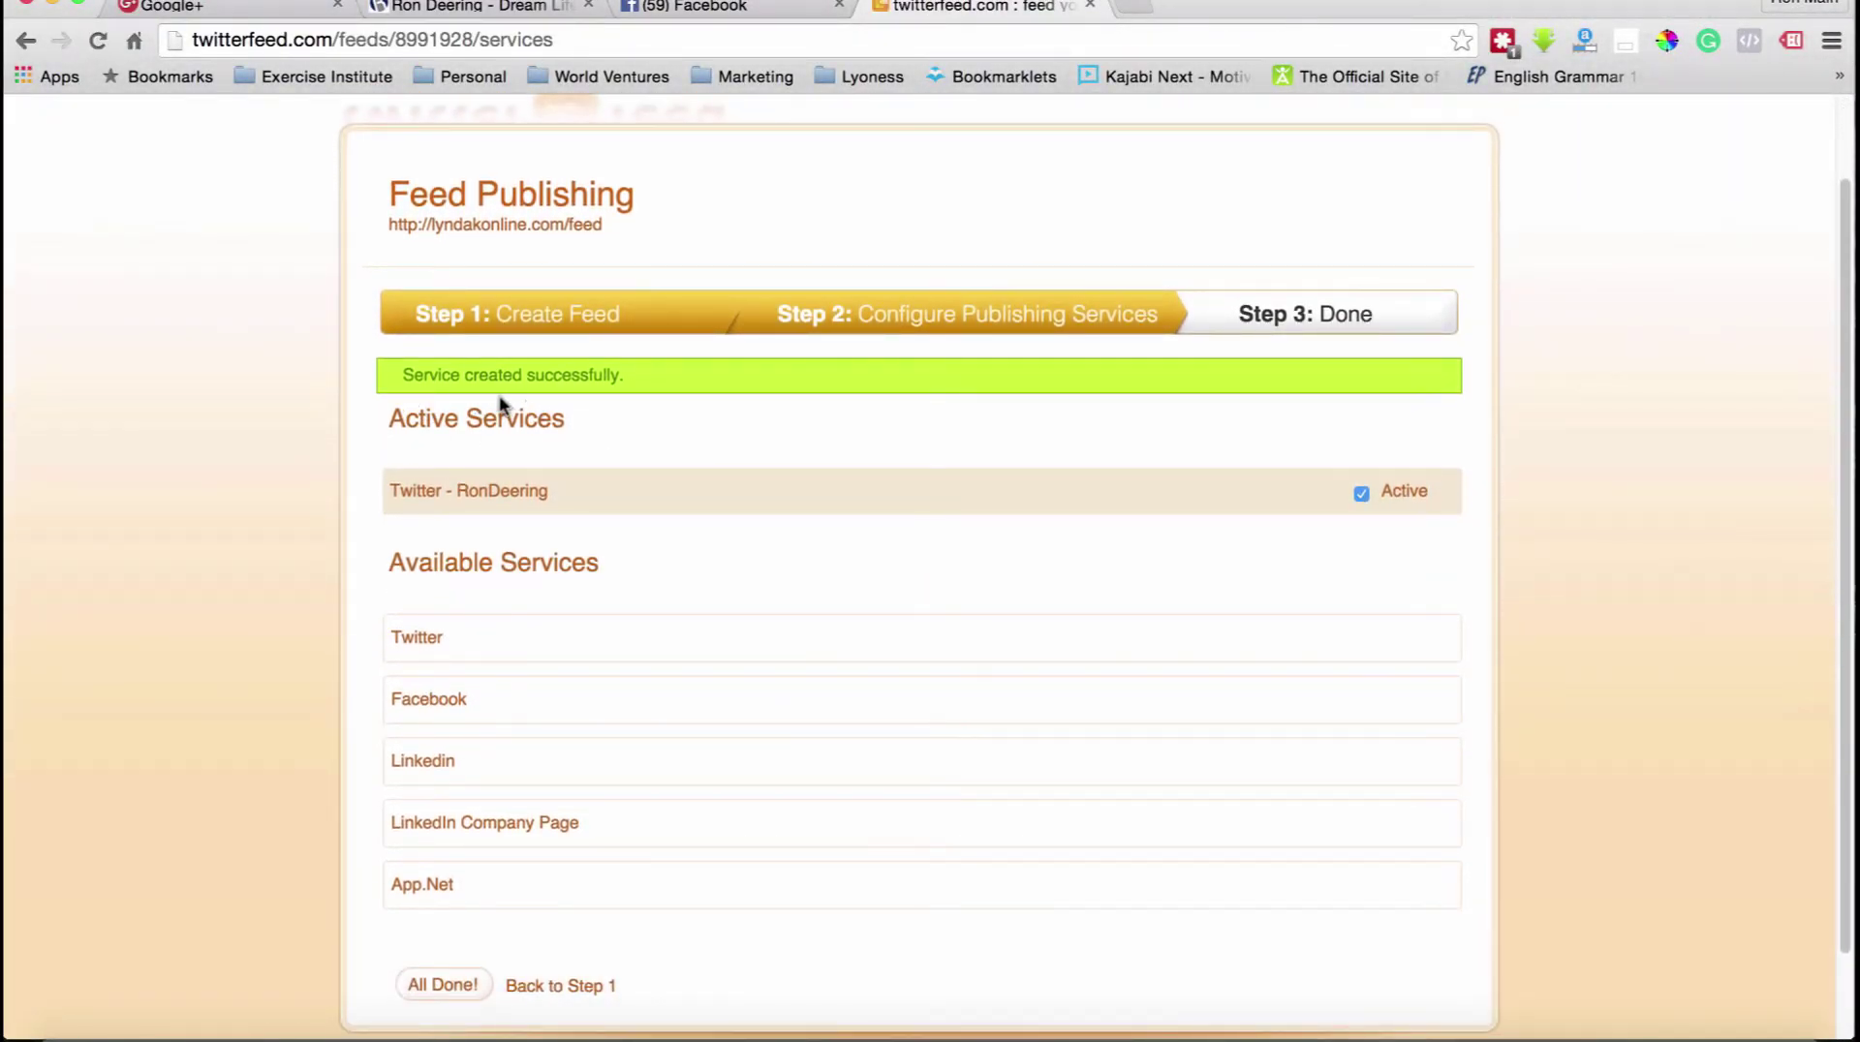
pyautogui.scroll(-2, 636, 410)
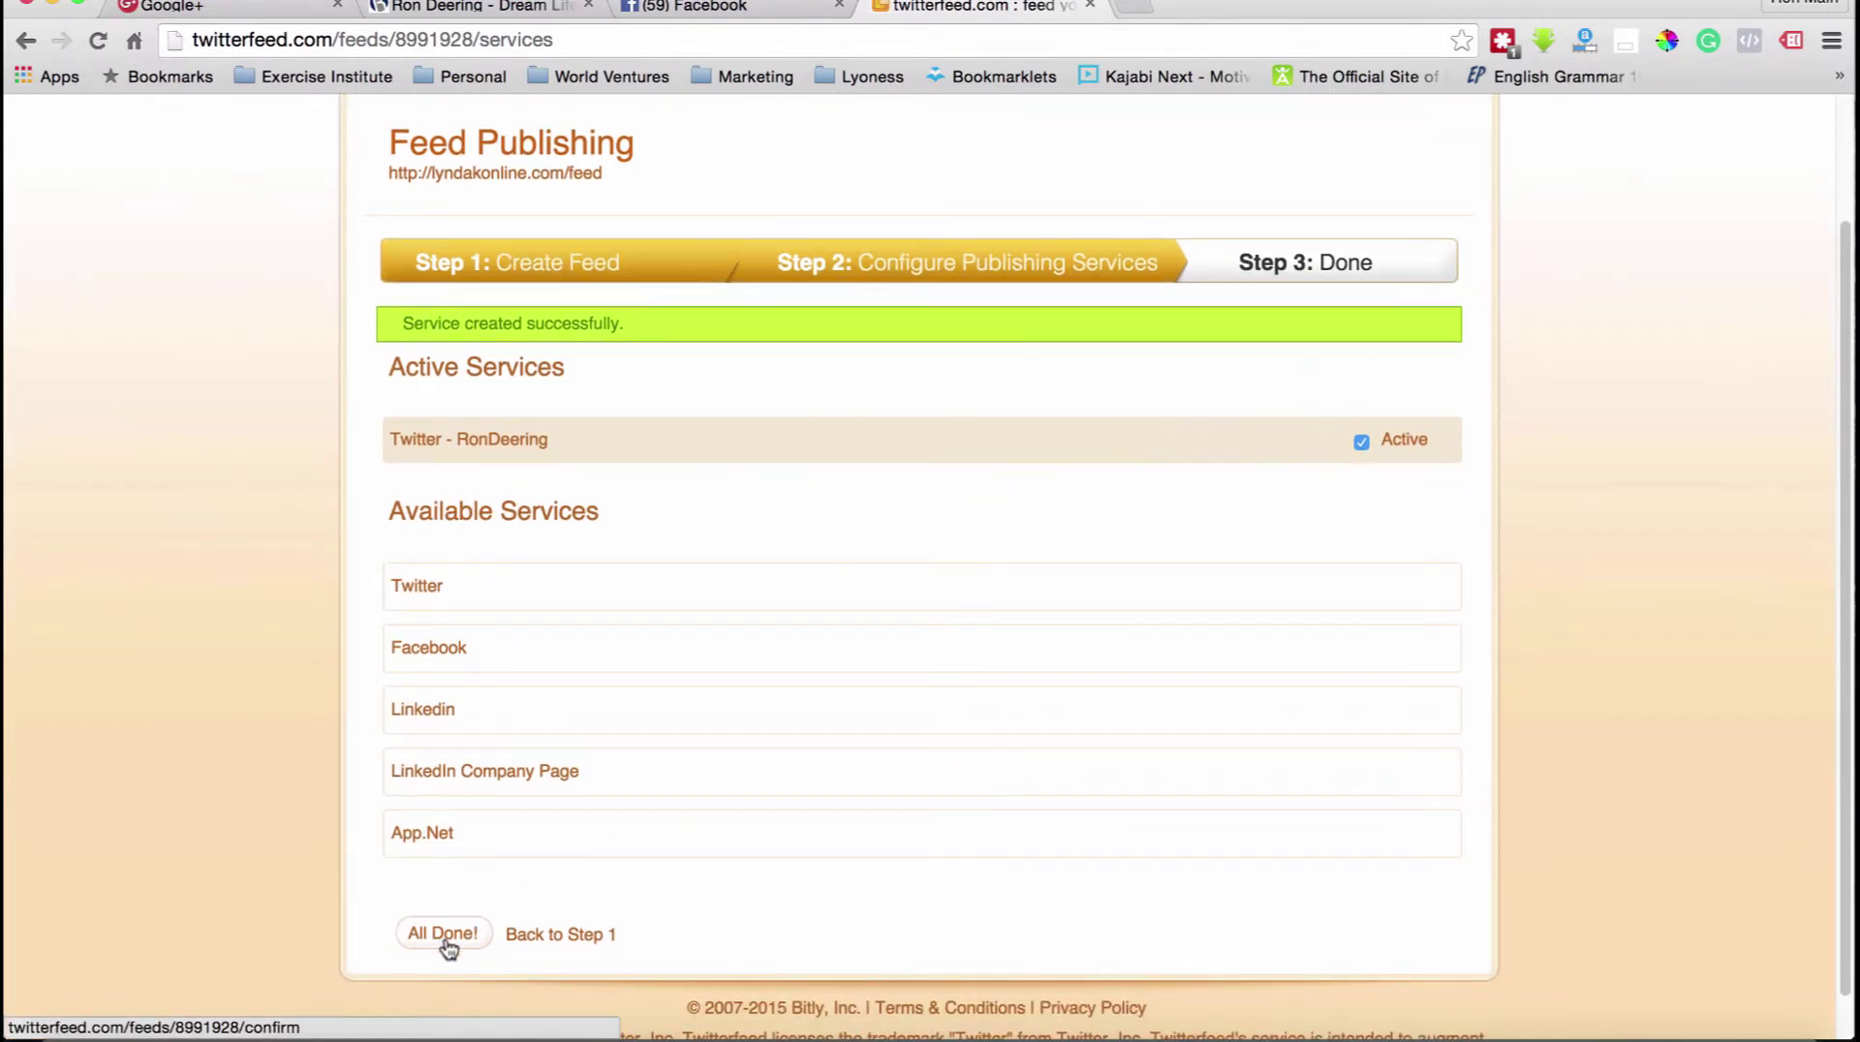
pyautogui.click(443, 935)
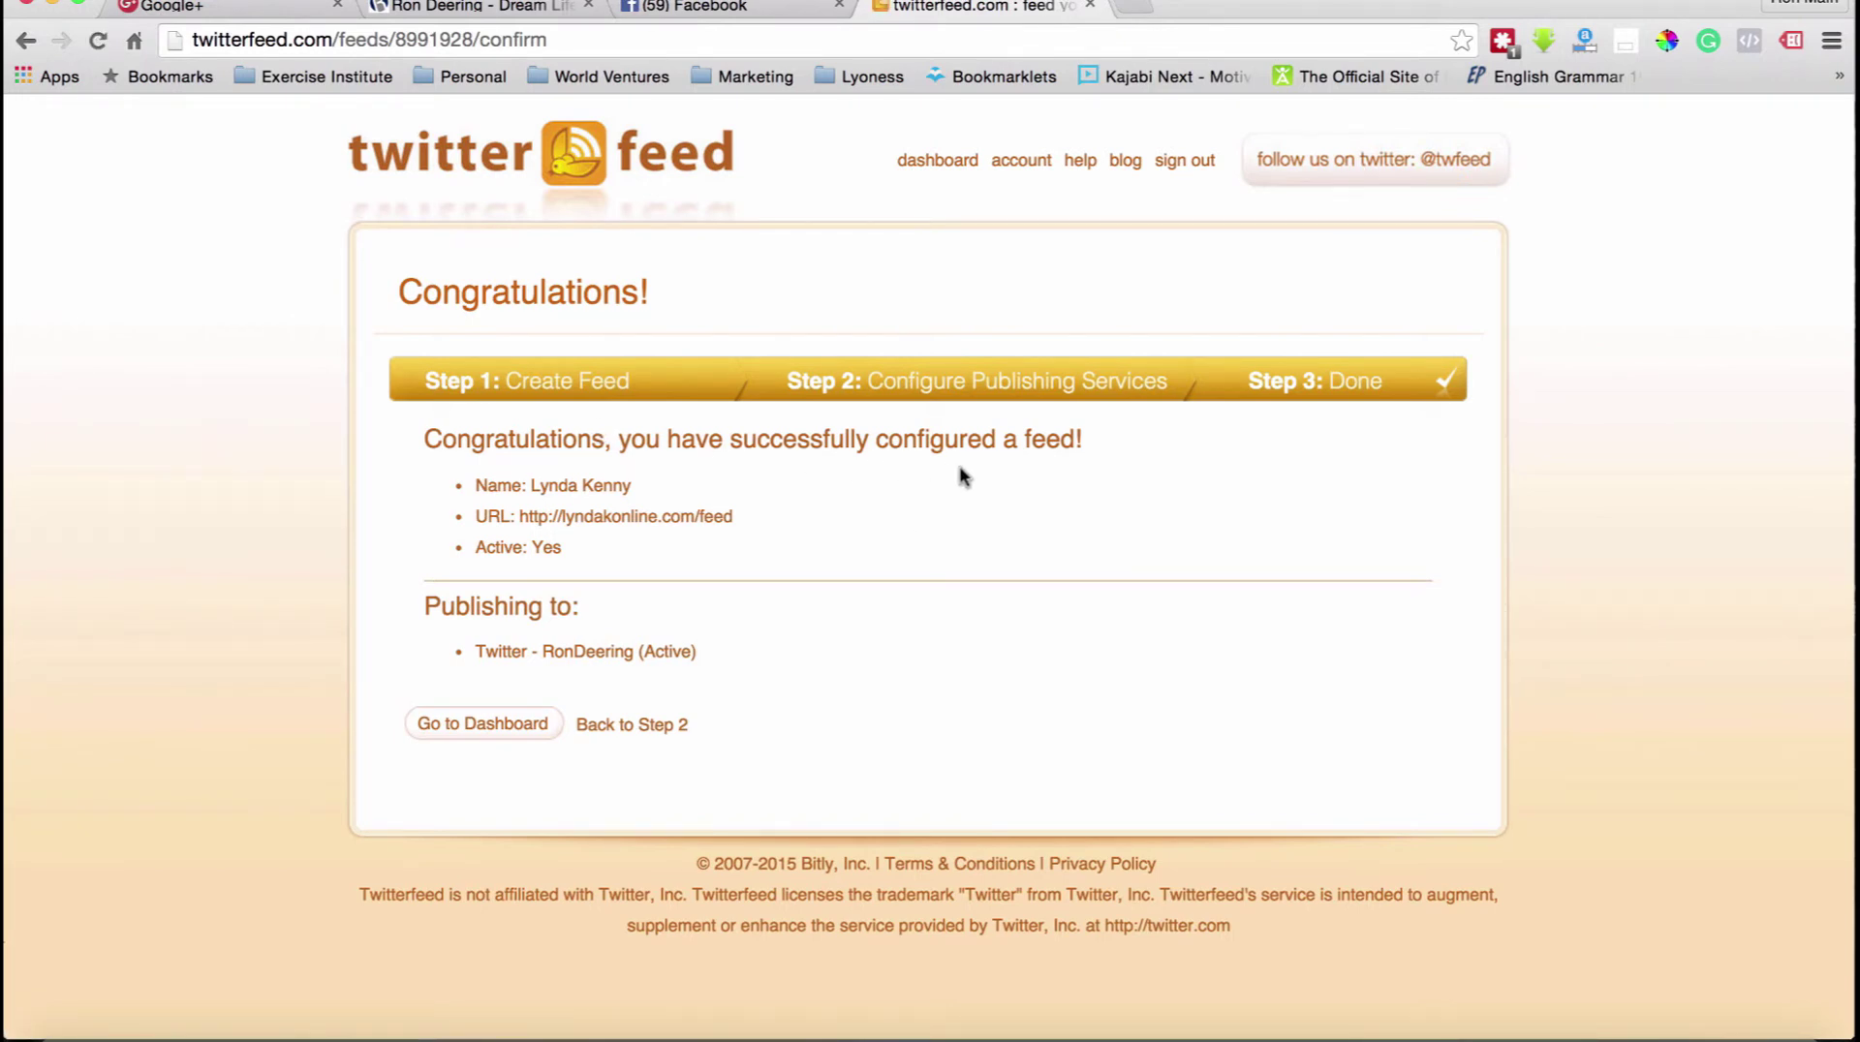
pyautogui.click(511, 732)
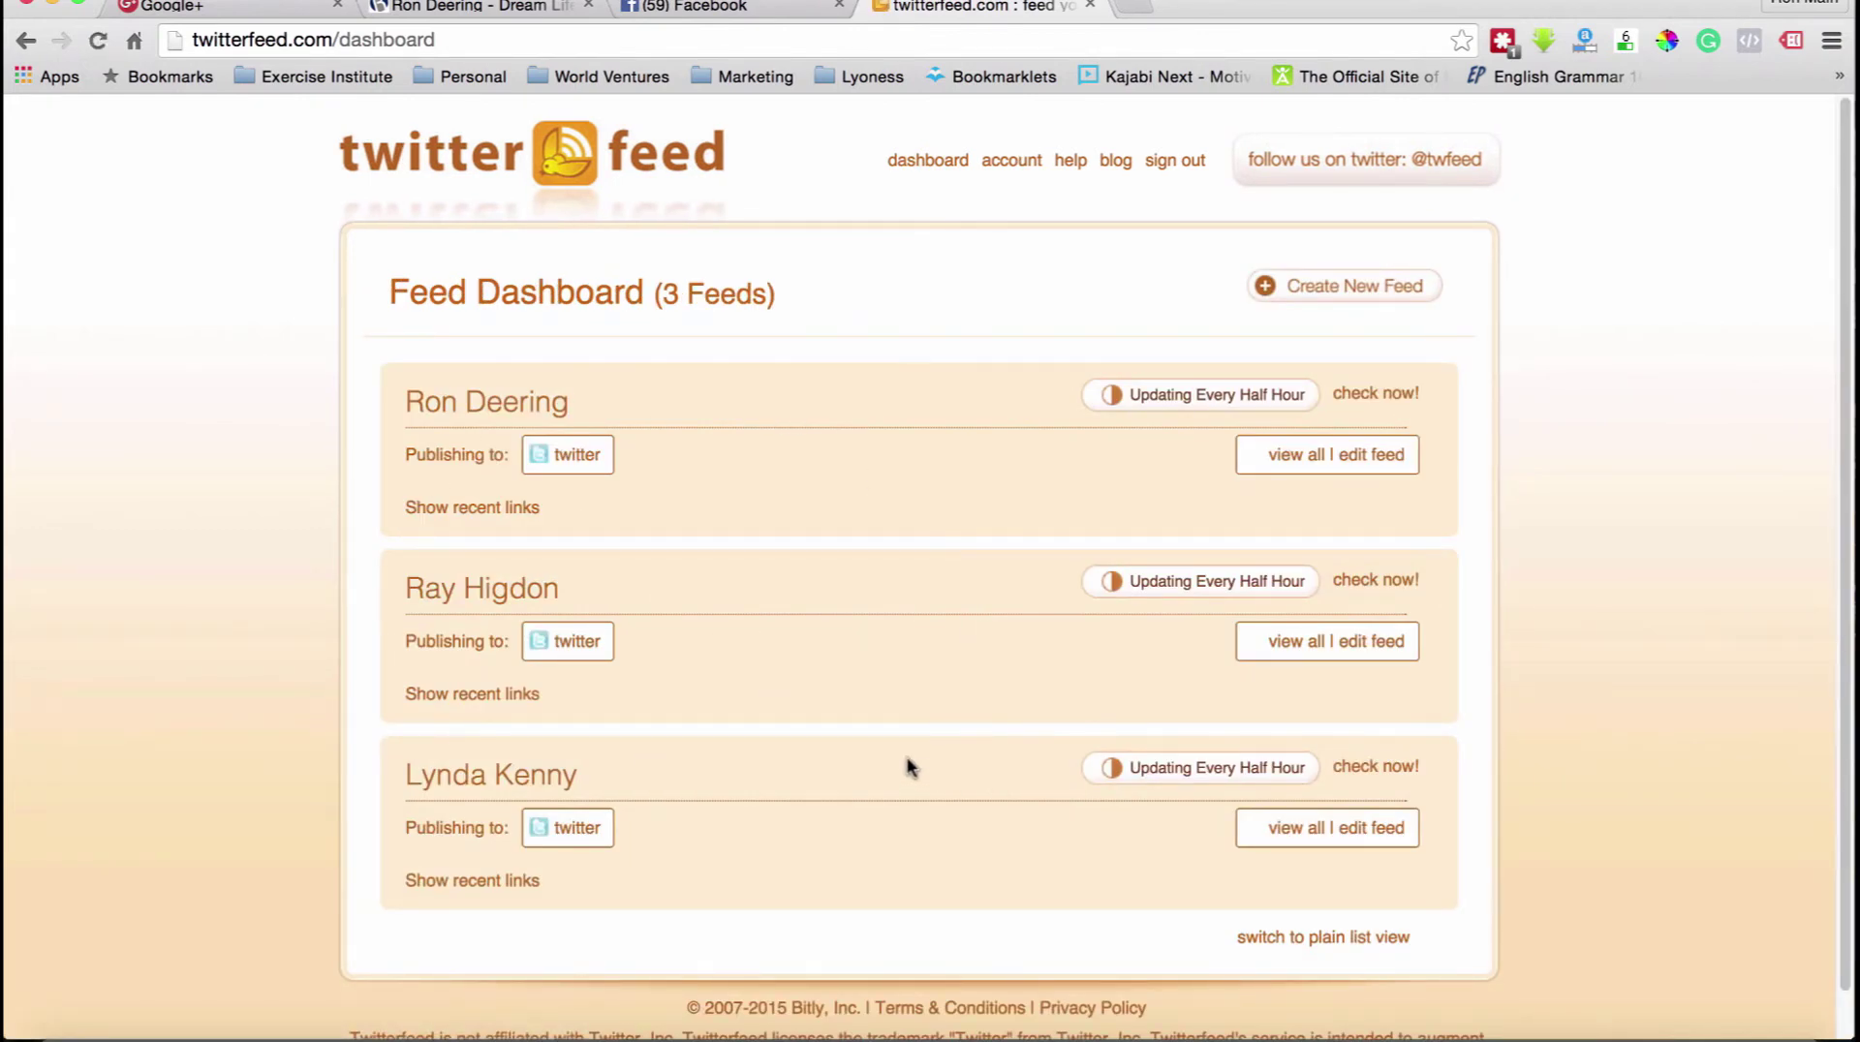
pyautogui.click(1293, 831)
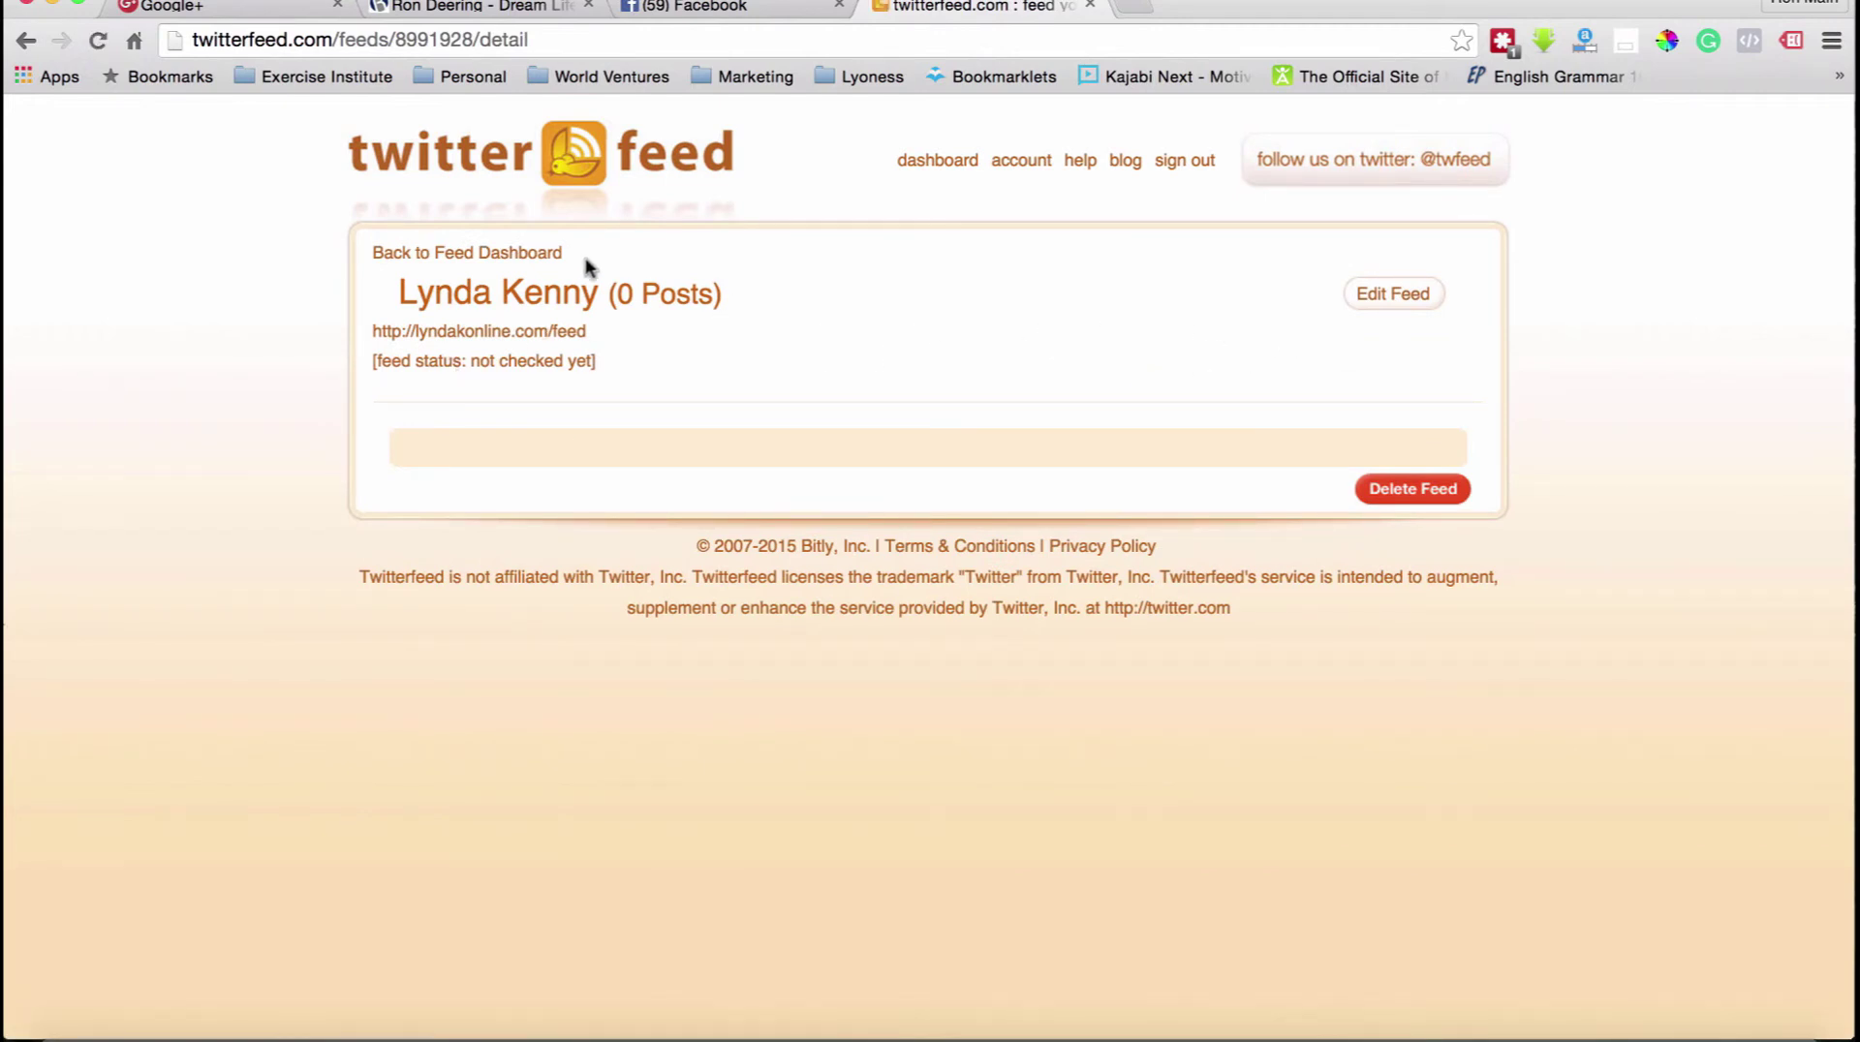
pyautogui.click(500, 254)
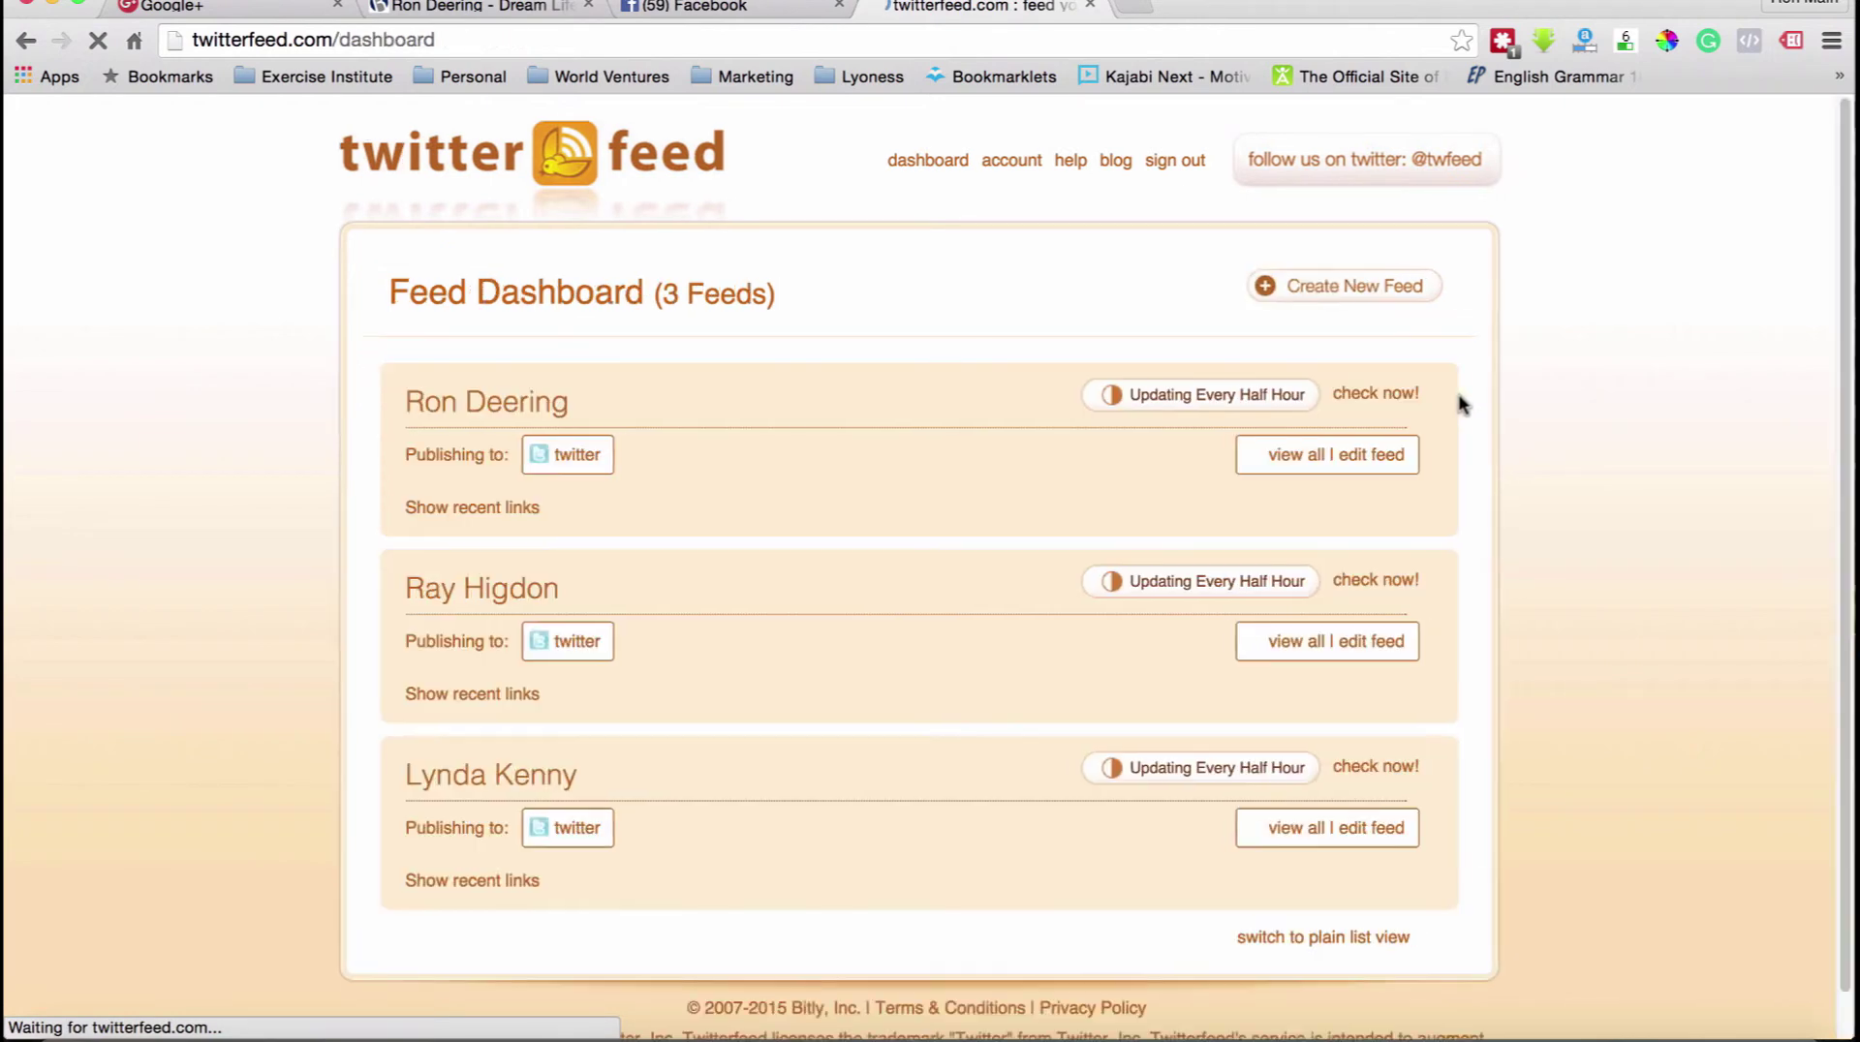